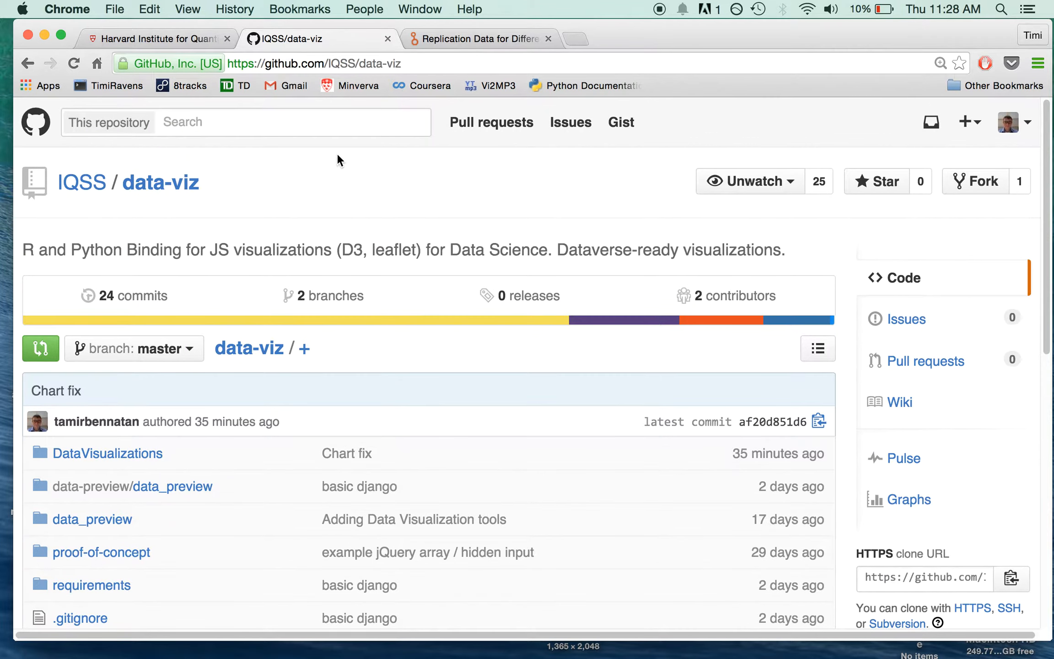
Open the Dataverse page of the electoral systems replication dataset and explore its tabular data file in TwoRavens
left_click(446, 38)
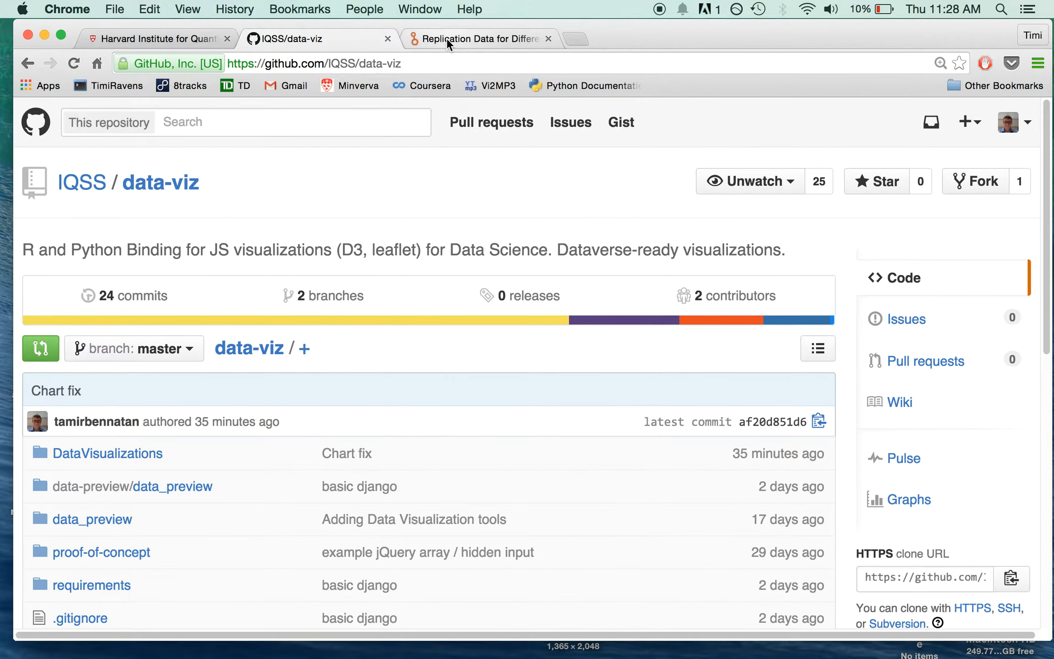
scroll(491, 235, "up", 5)
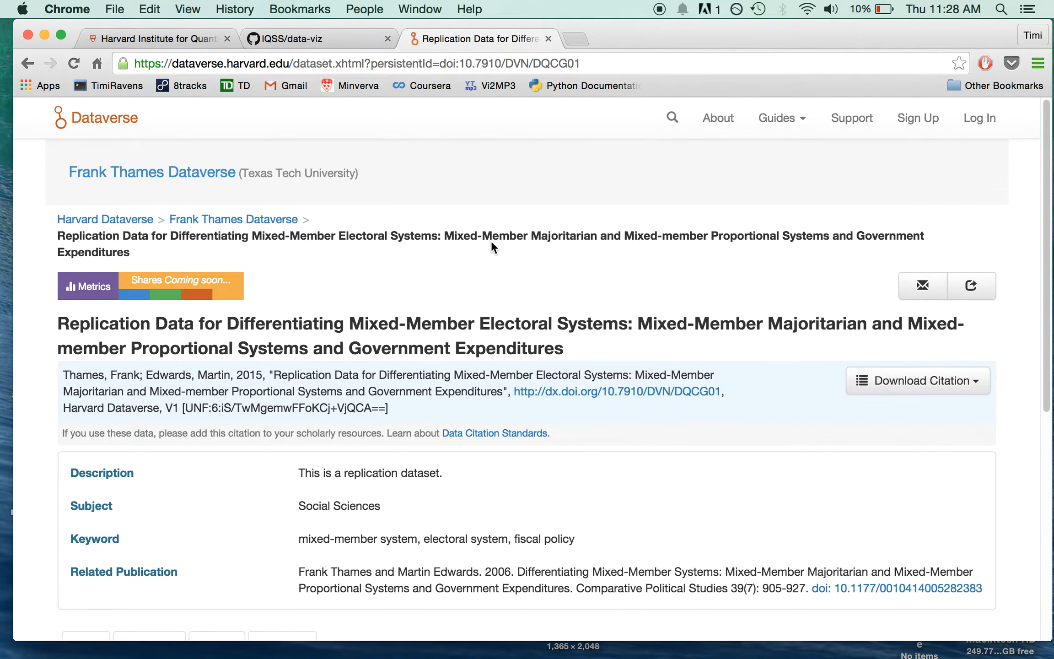
scroll(491, 241, "down", 4)
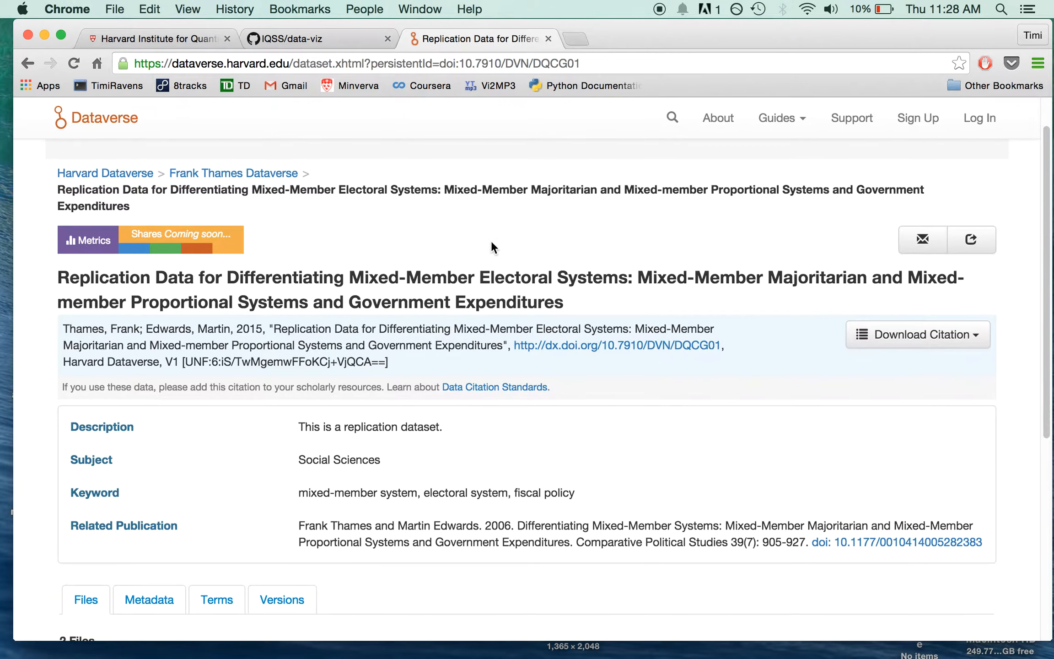
scroll(491, 243, "down", 2)
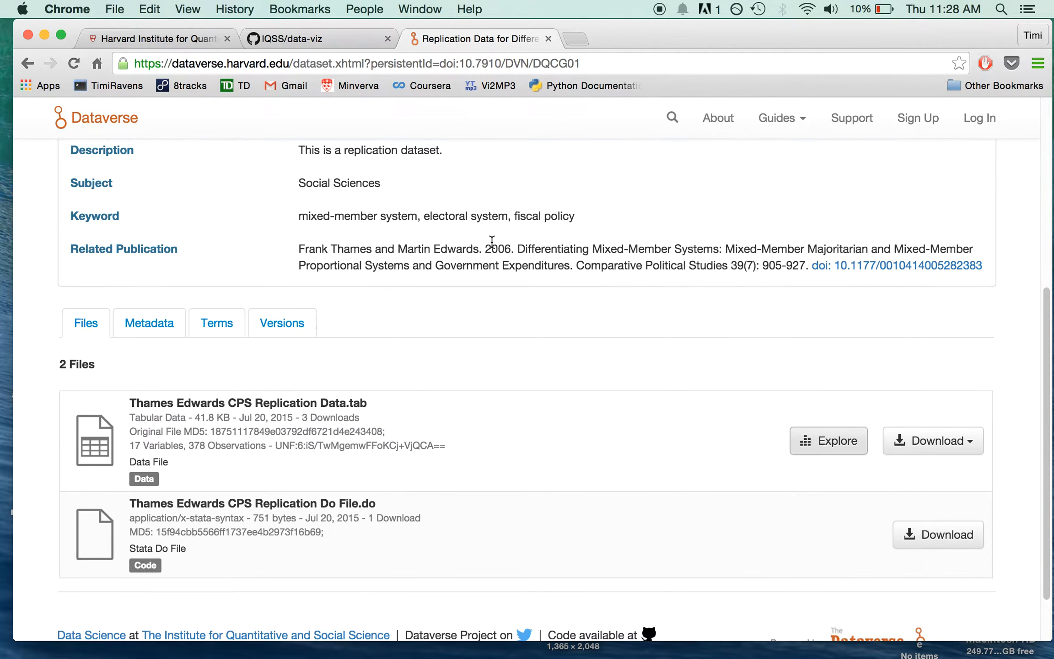
scroll(491, 242, "up", 6)
scroll(490, 240, "down", 5)
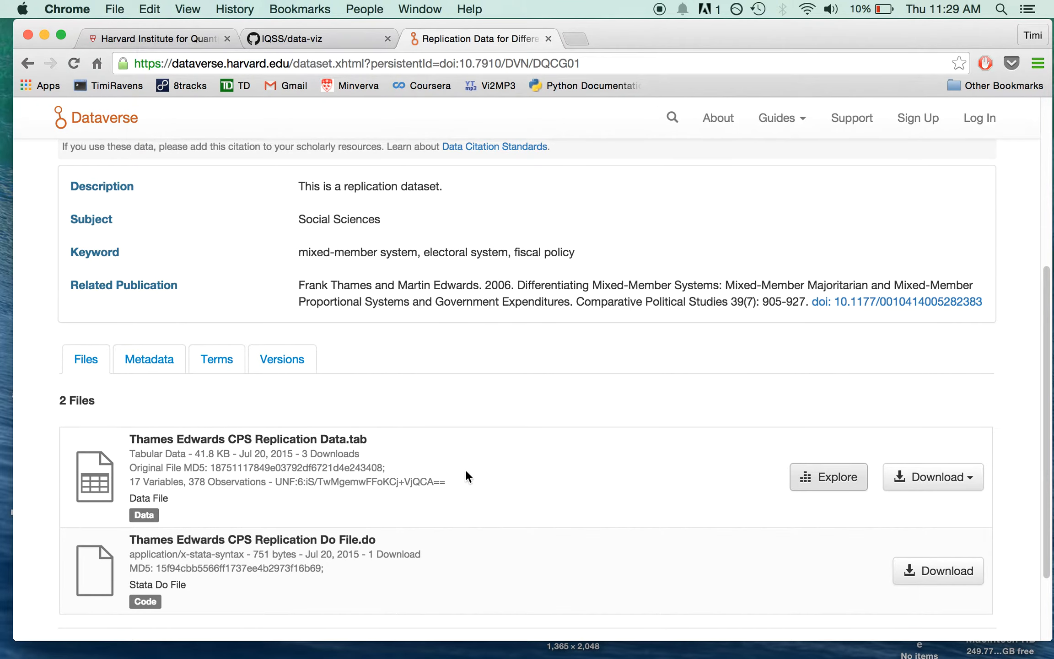
left_click(811, 485)
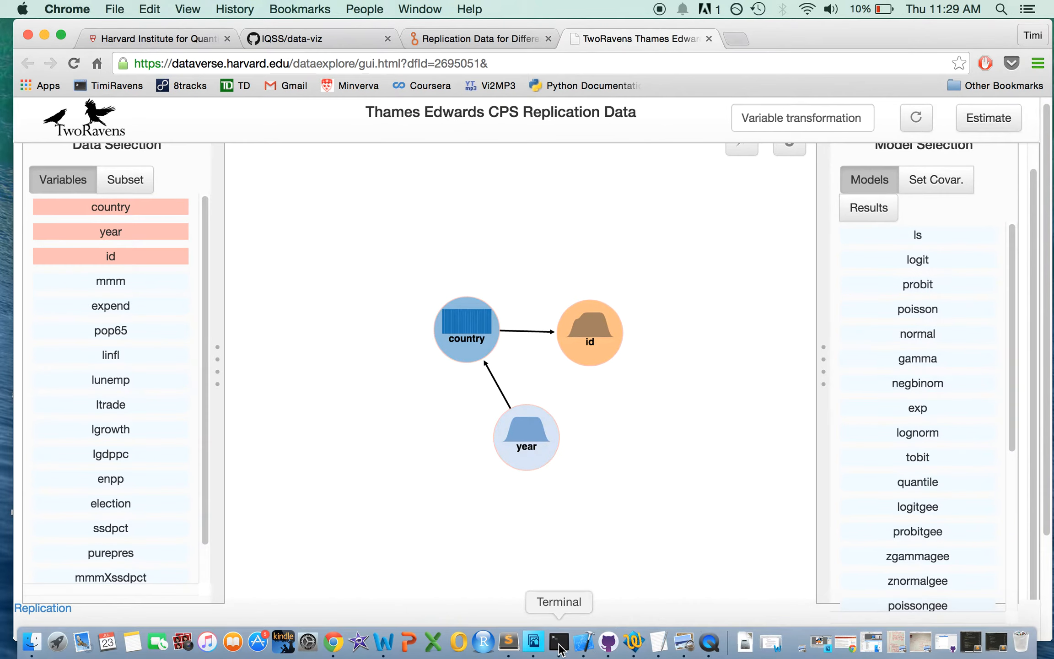
Switch to Terminal, print the working directory and change into the DataVisualizations folder
left_click(562, 648)
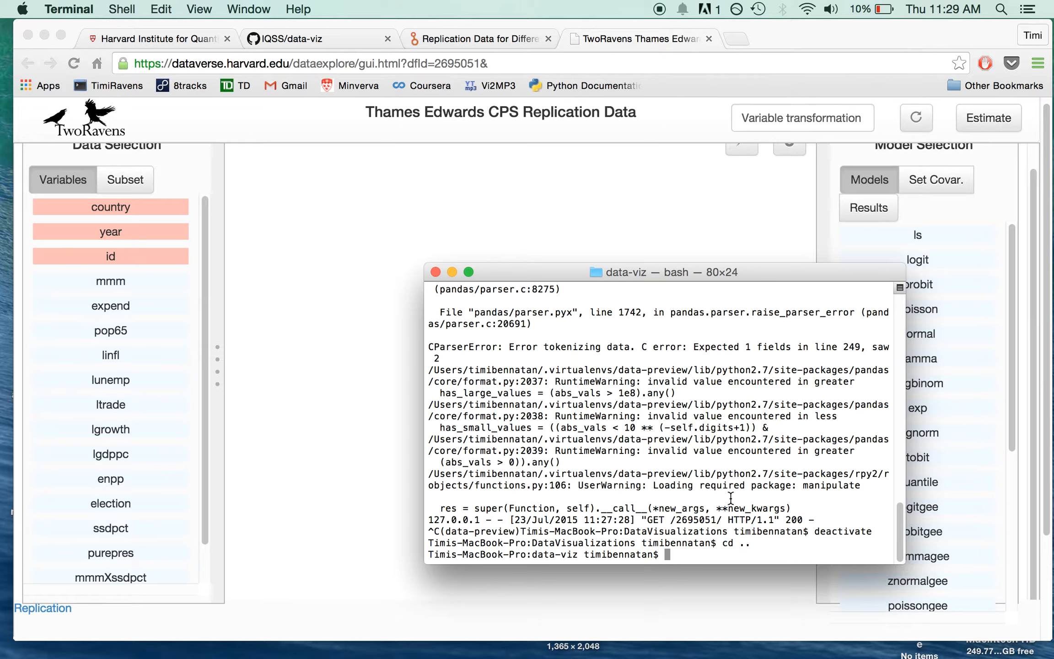
type("pwd")
key("Return")
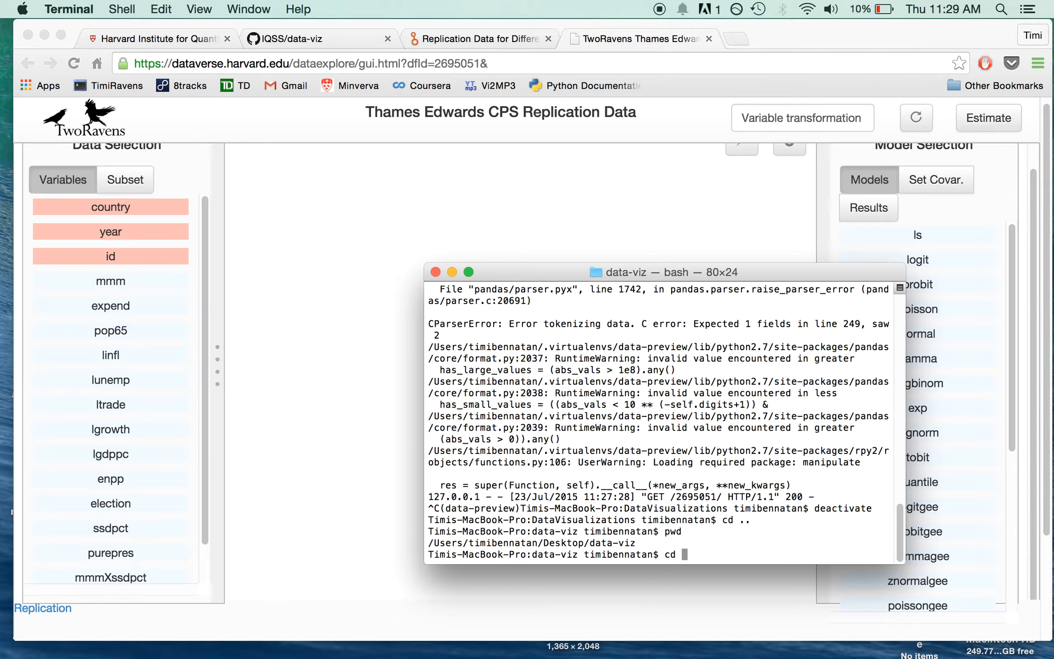
type("cd DataVisualizations/")
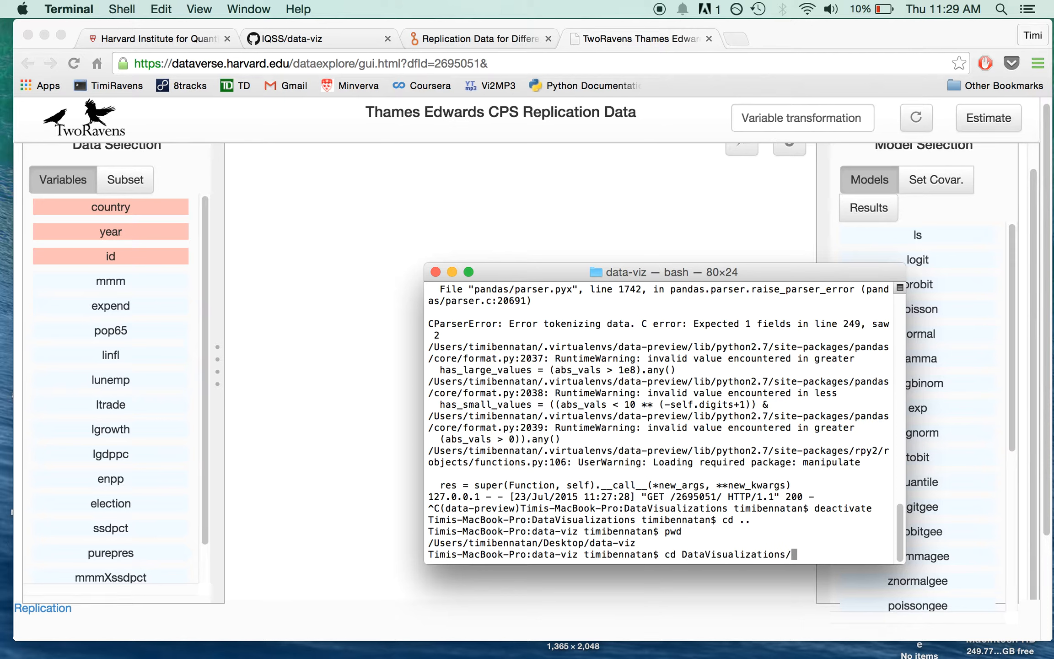
key("Return")
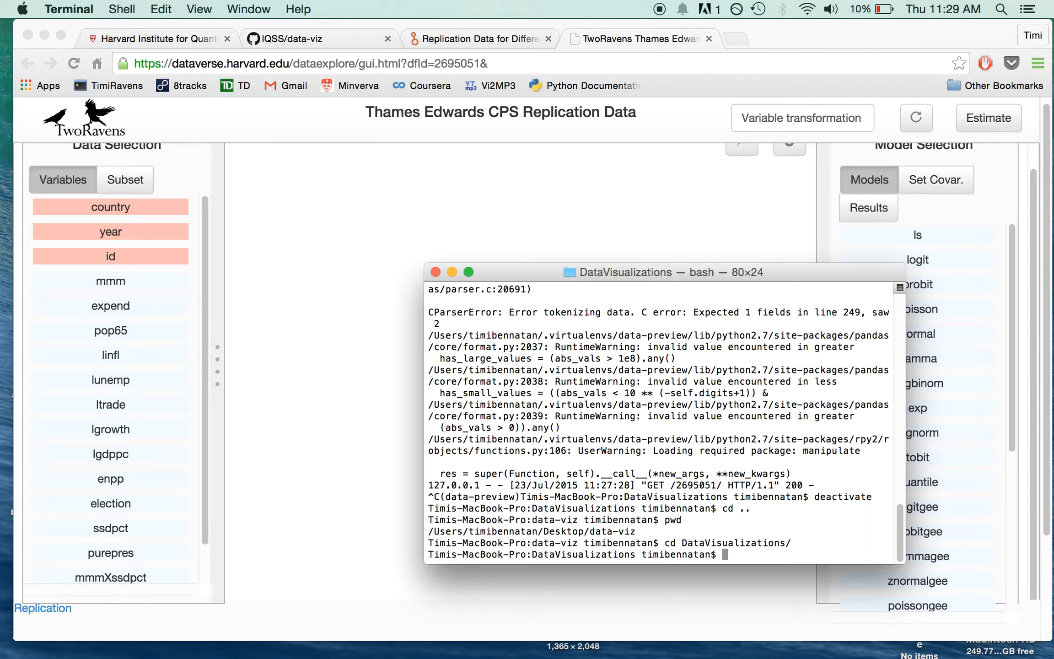
Activate the data-preview virtual environment and start the local server by running viz_tool.py with Python
type("workon data-preview")
key("Return")
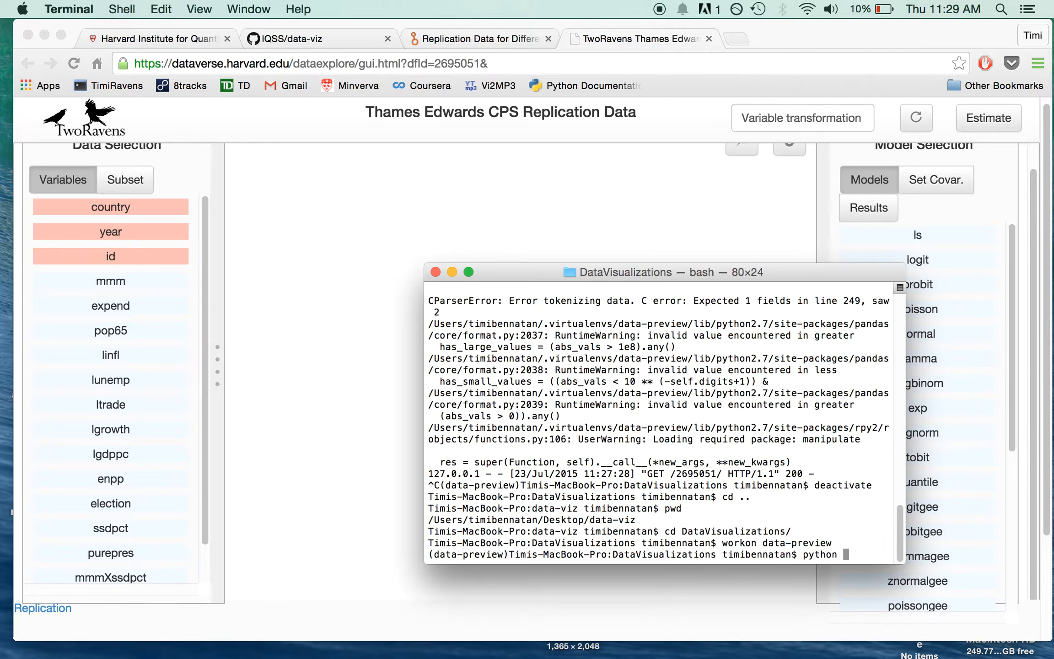
type("python v")
key("Tab")
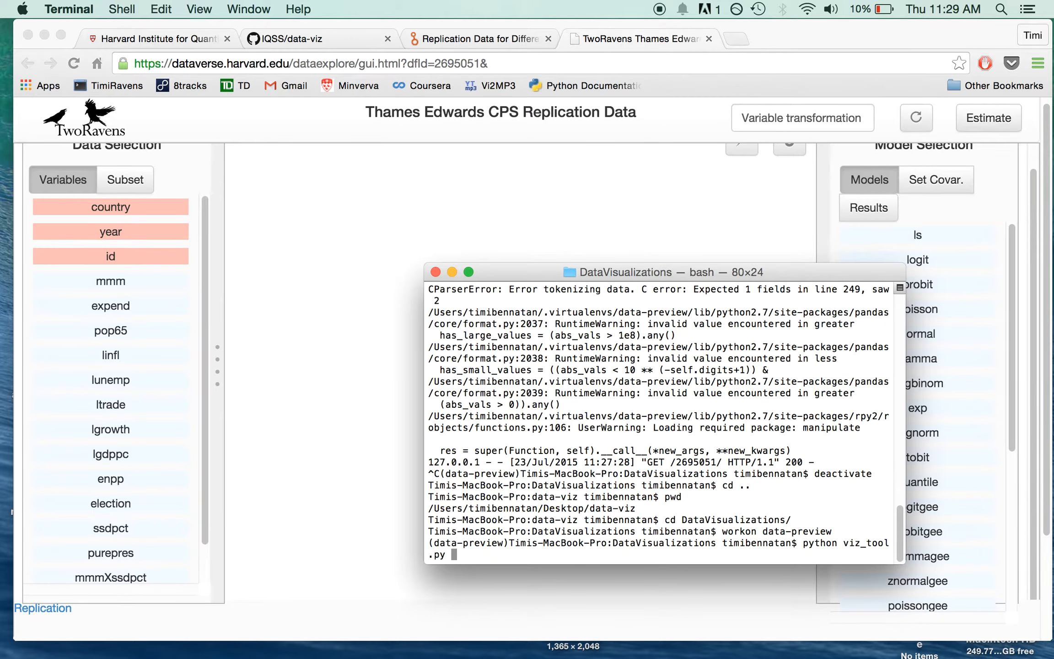
key("Return")
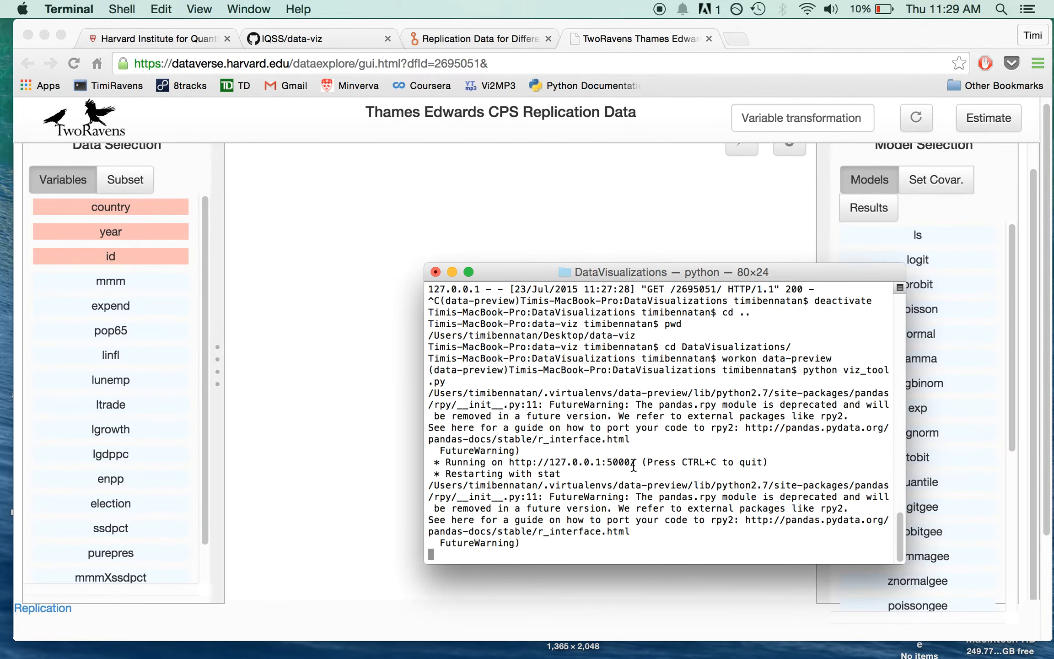
left_click_drag(635, 463, 521, 463)
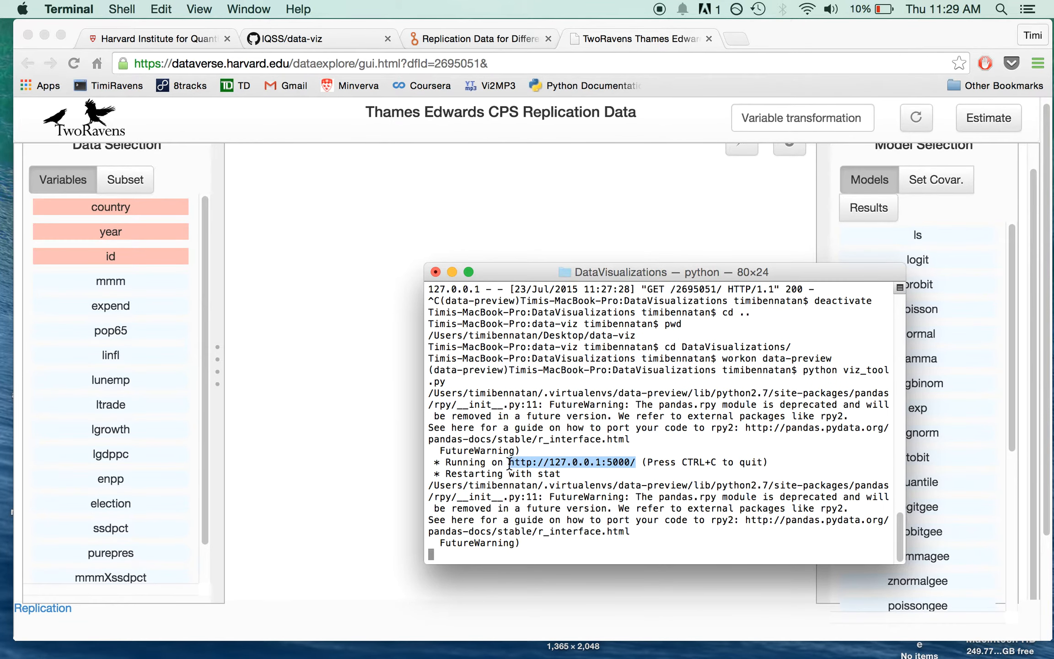
key("super+c")
left_click(672, 183)
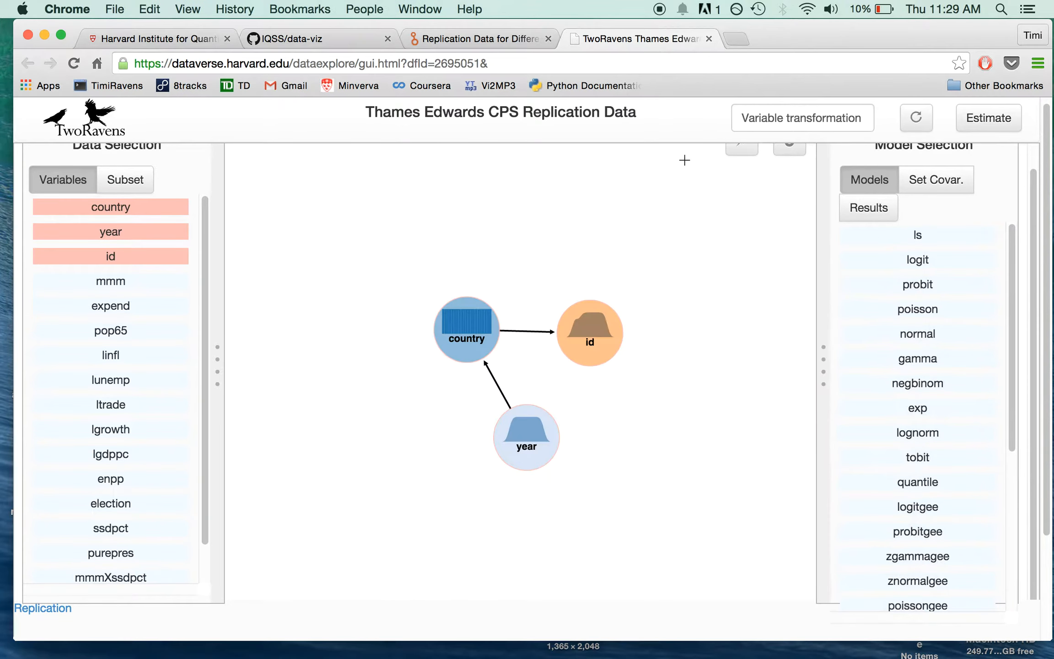
left_click(737, 37)
key("super+v")
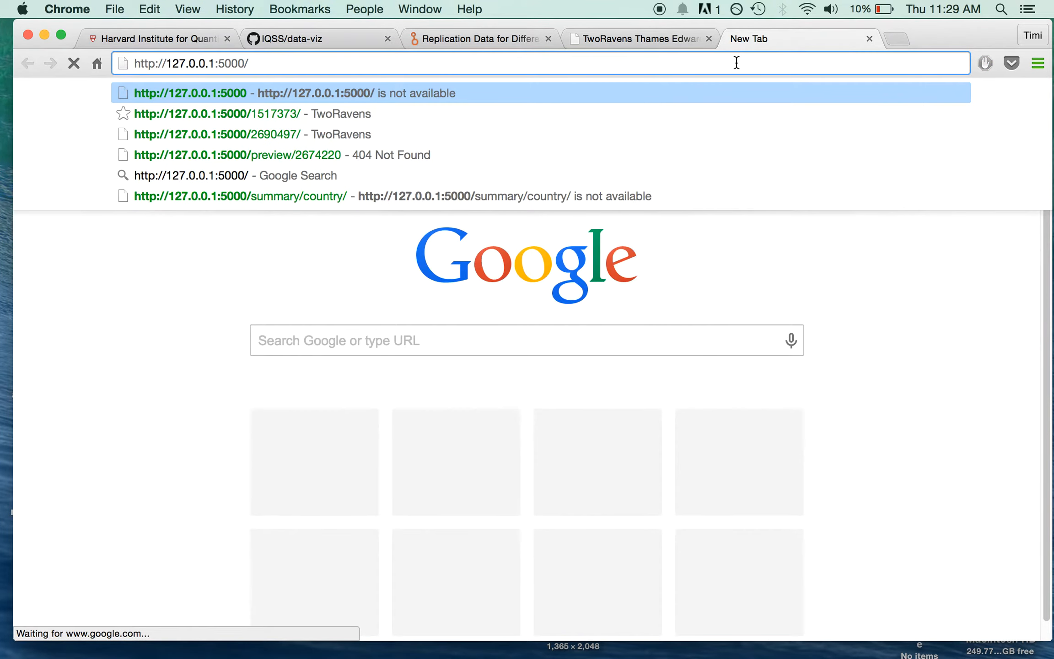
key("Return")
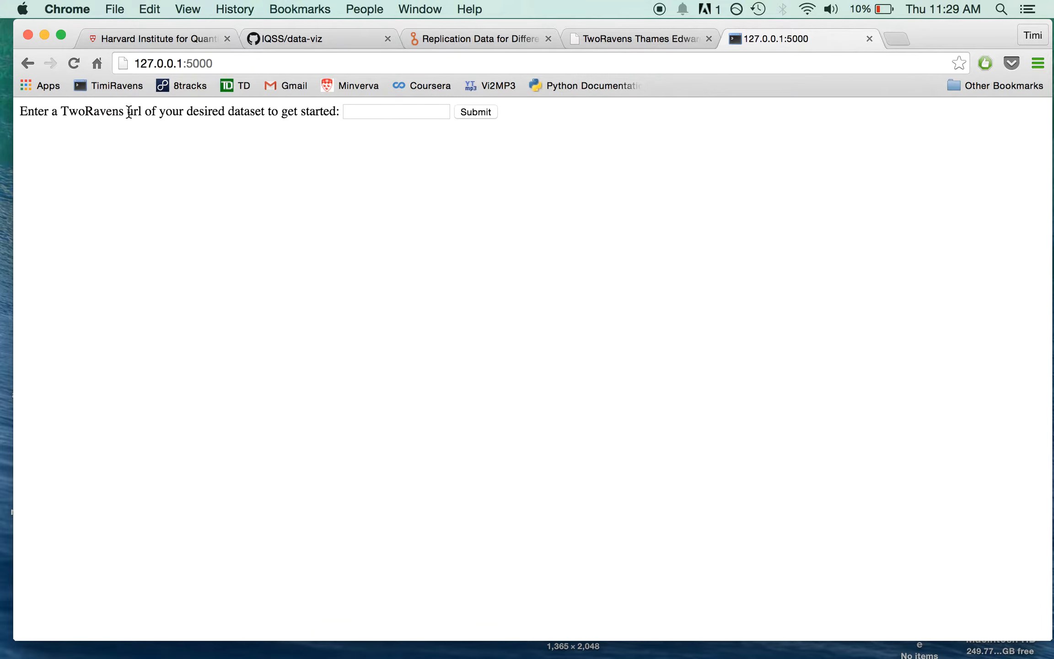
Copy the dataset's TwoRavens URL and submit it in the dataset URL form on the local server page
left_click(604, 40)
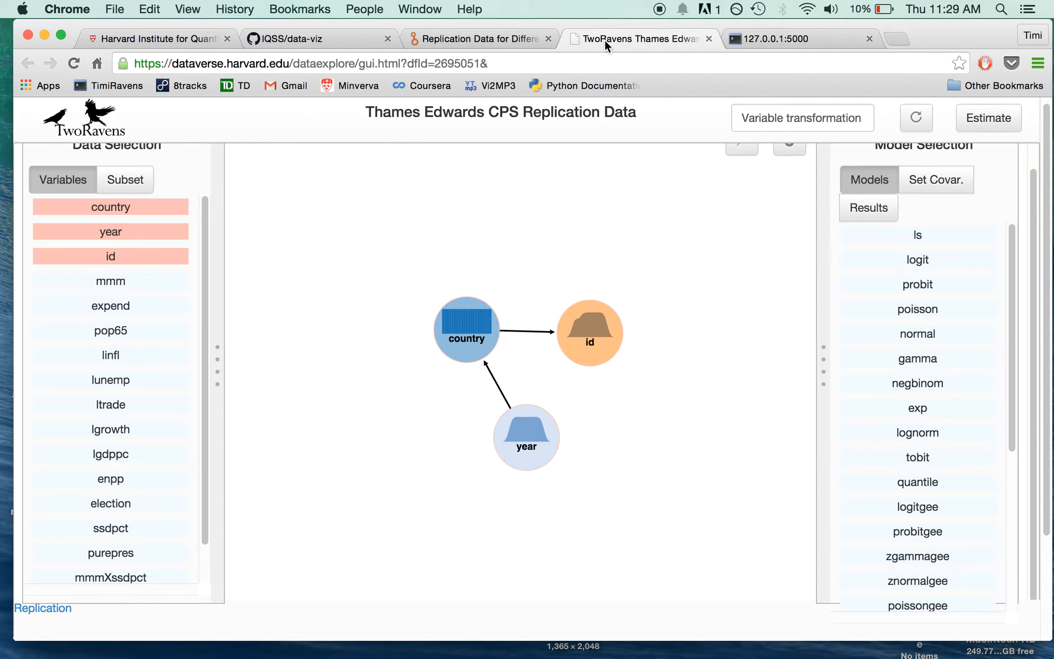
left_click(581, 61)
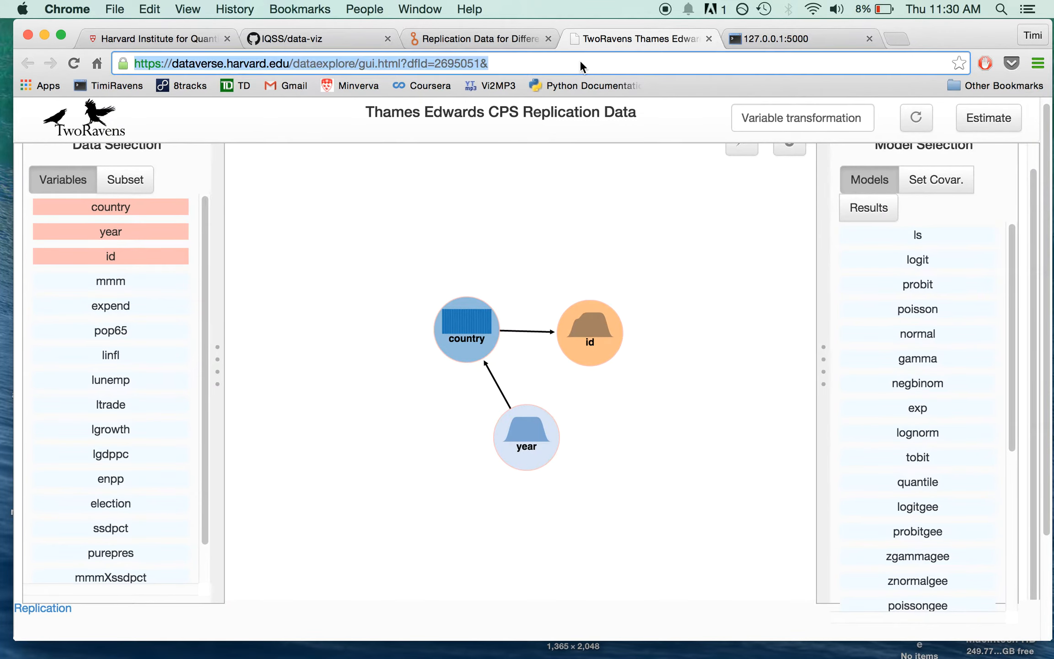
left_click(780, 38)
left_click(401, 114)
key("super+v")
left_click(475, 112)
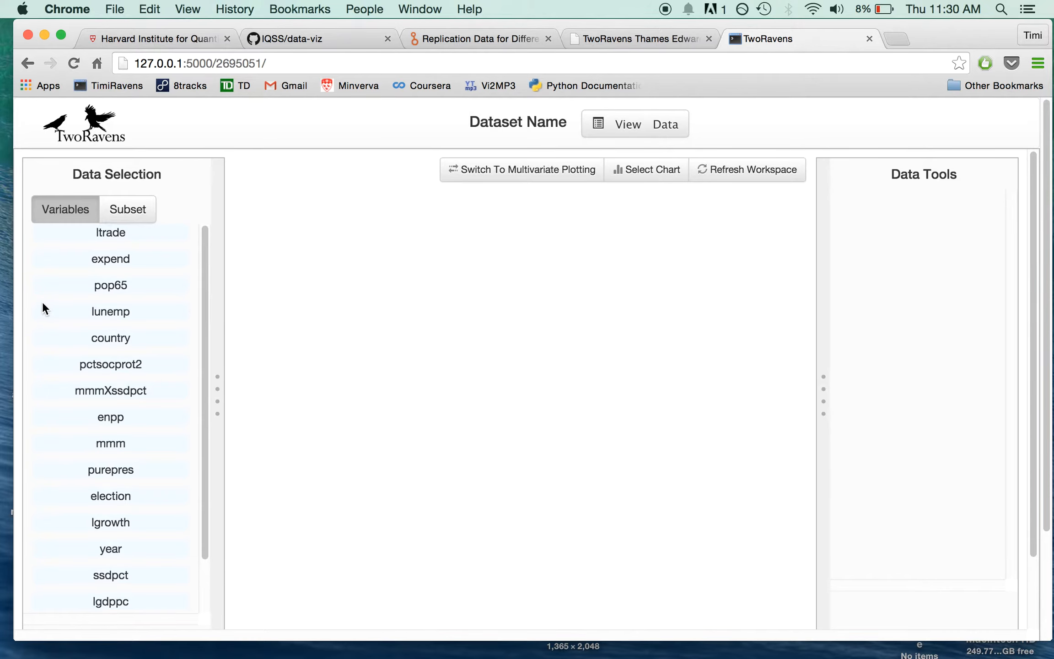
Examine the summary statistics of the country variable and browse the data preview up to page 3, closing it when done
mouse_move(77, 279)
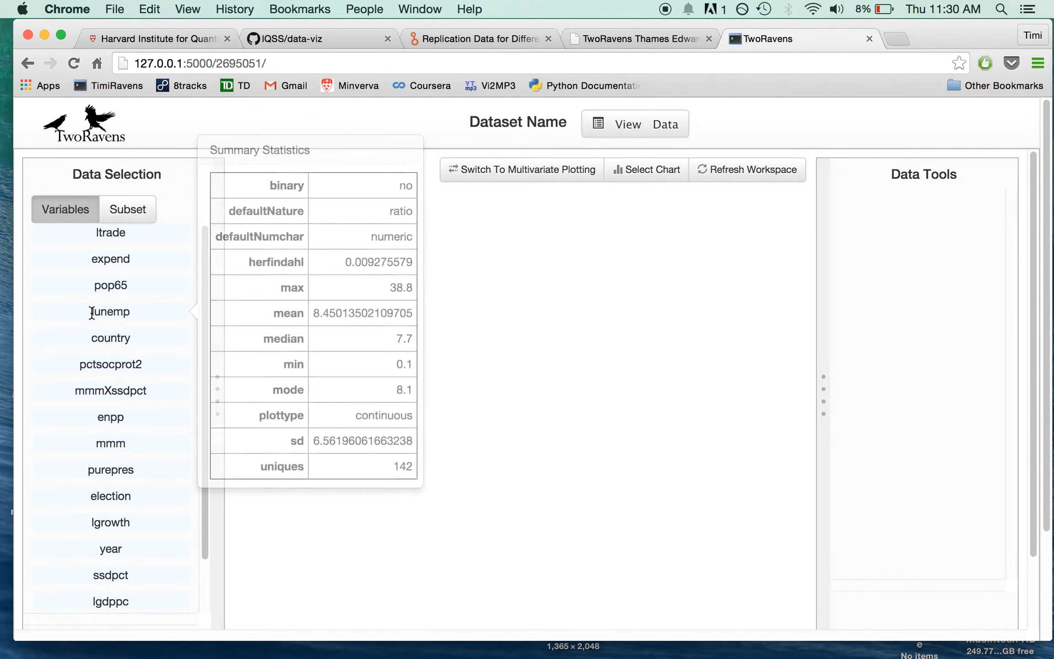
mouse_move(94, 341)
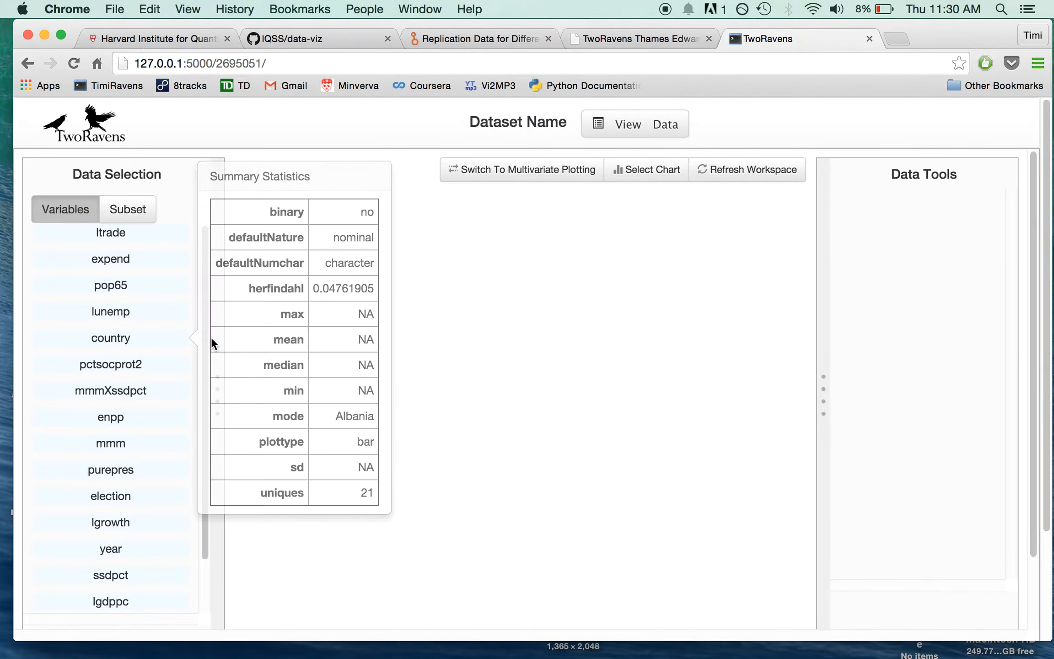
left_click(640, 121)
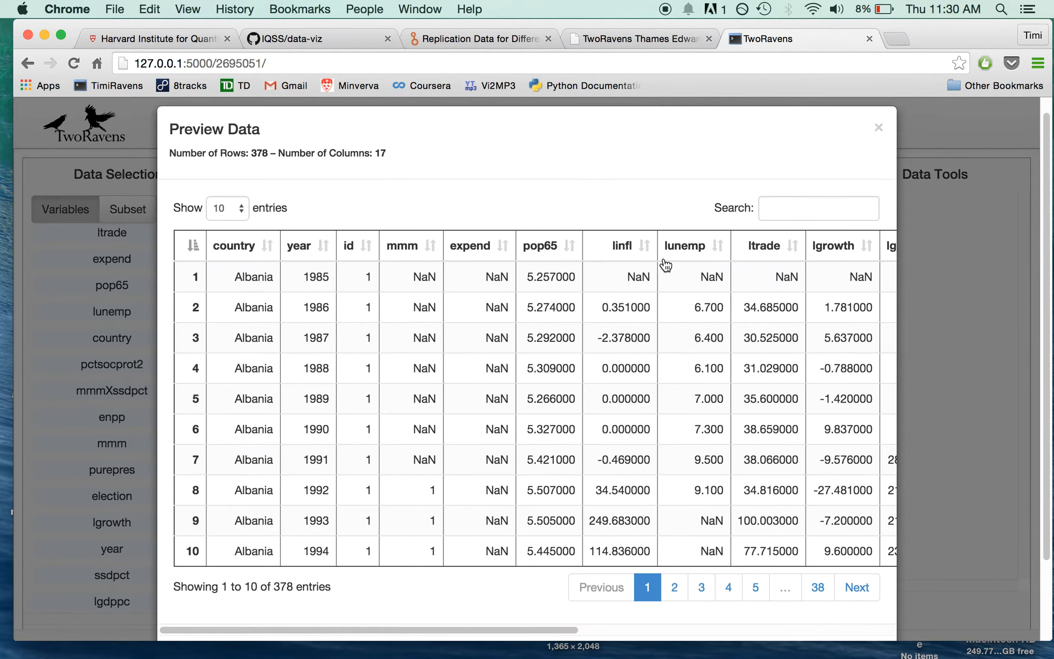
left_click(682, 595)
left_click(697, 595)
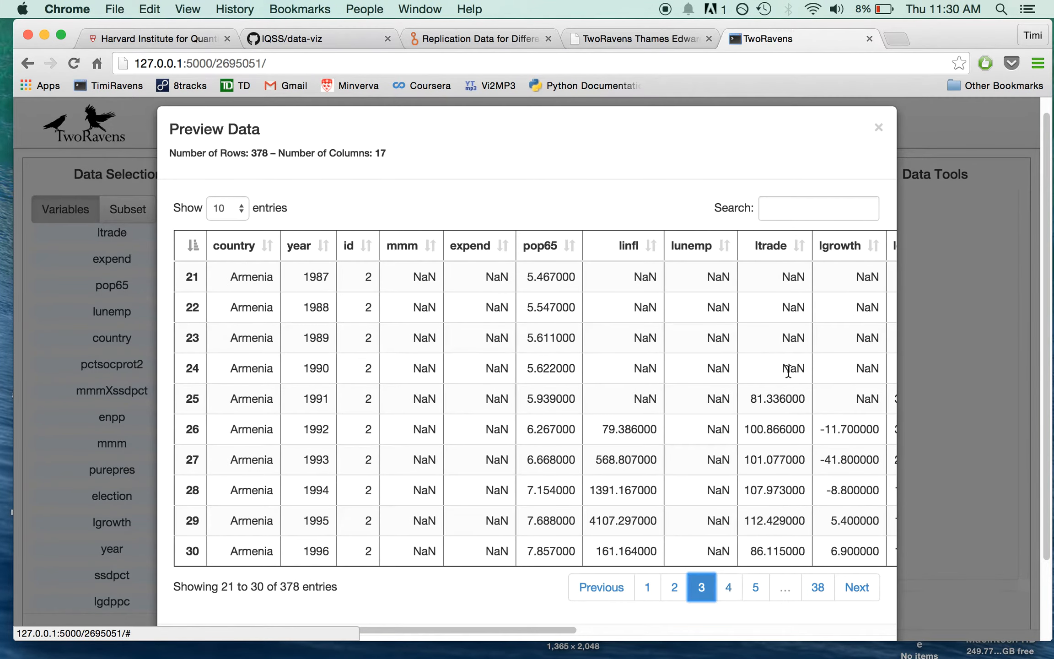
left_click(194, 245)
left_click(874, 128)
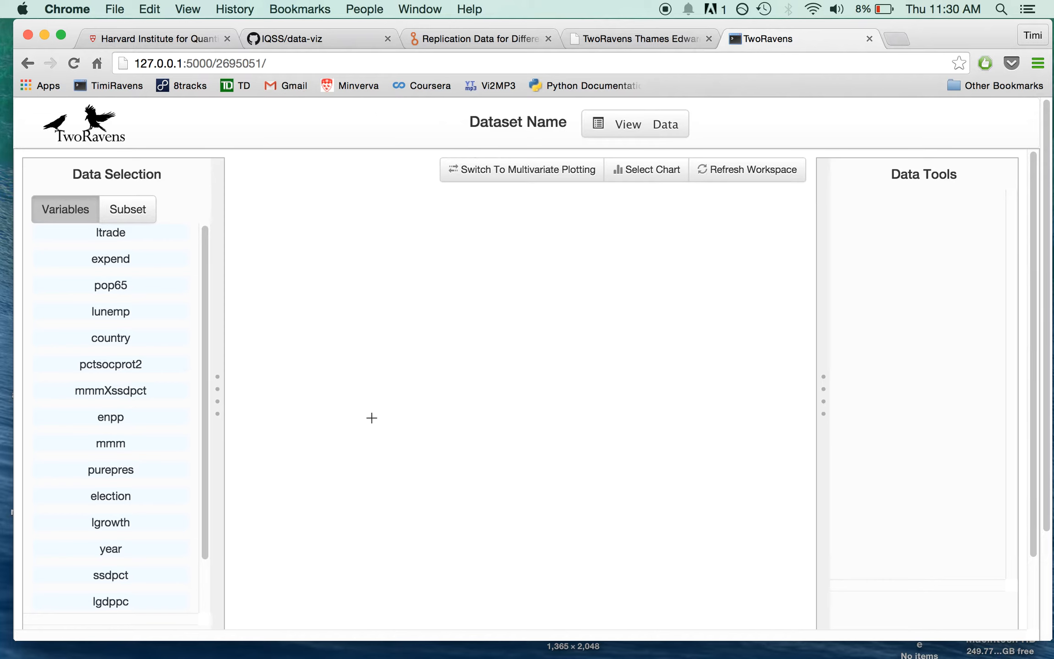
Plot the mmmXssdpct variable as a filled density plot
left_click(169, 394)
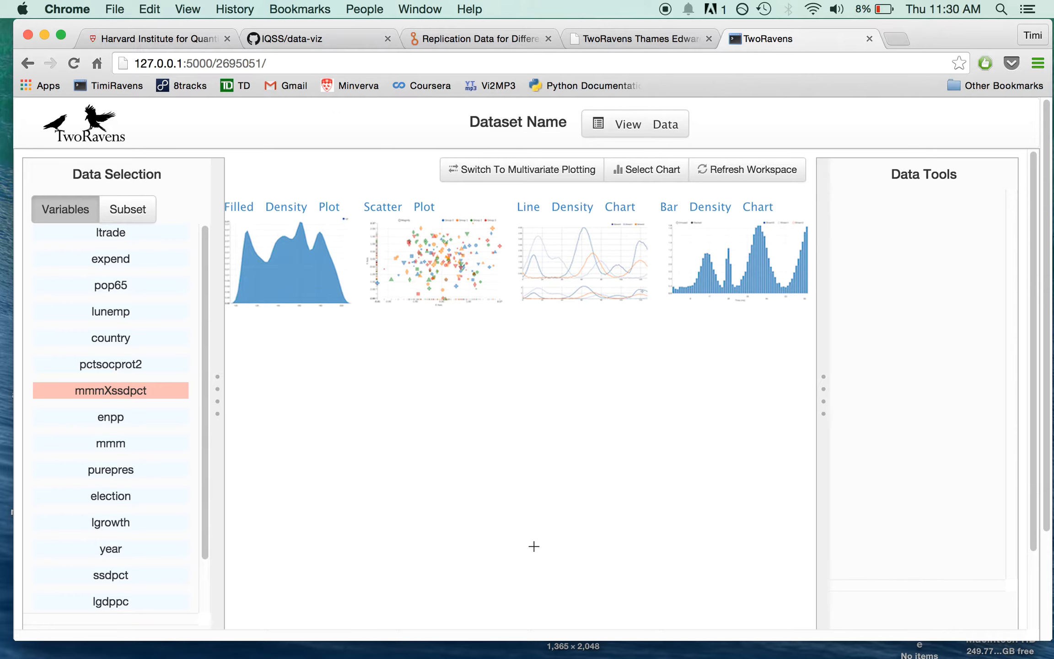
scroll(220, 503, "down", 1)
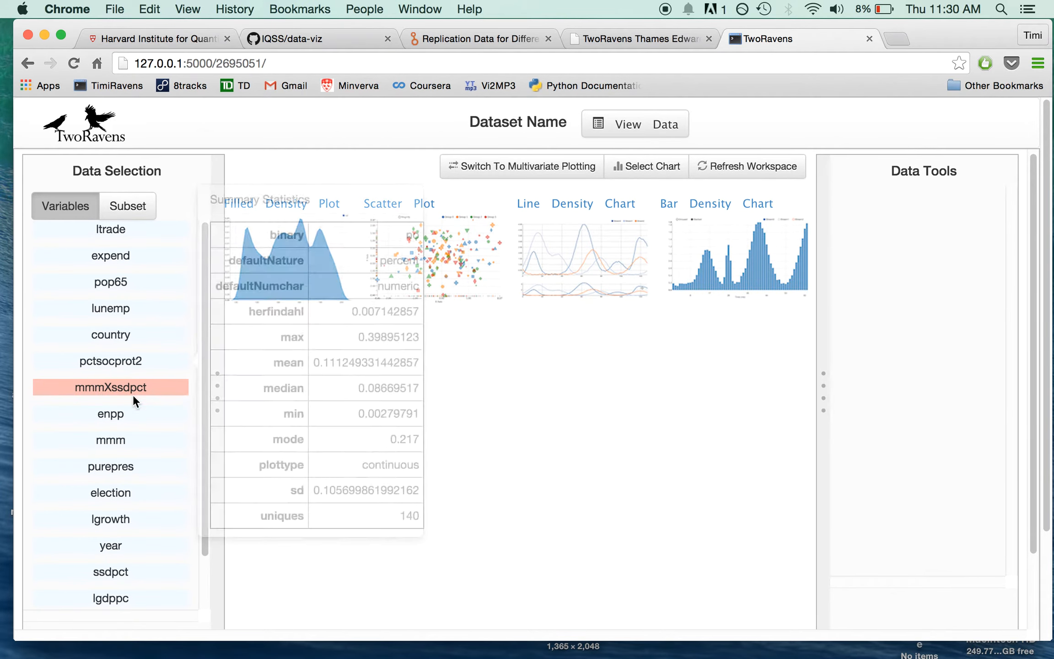
left_click(314, 295)
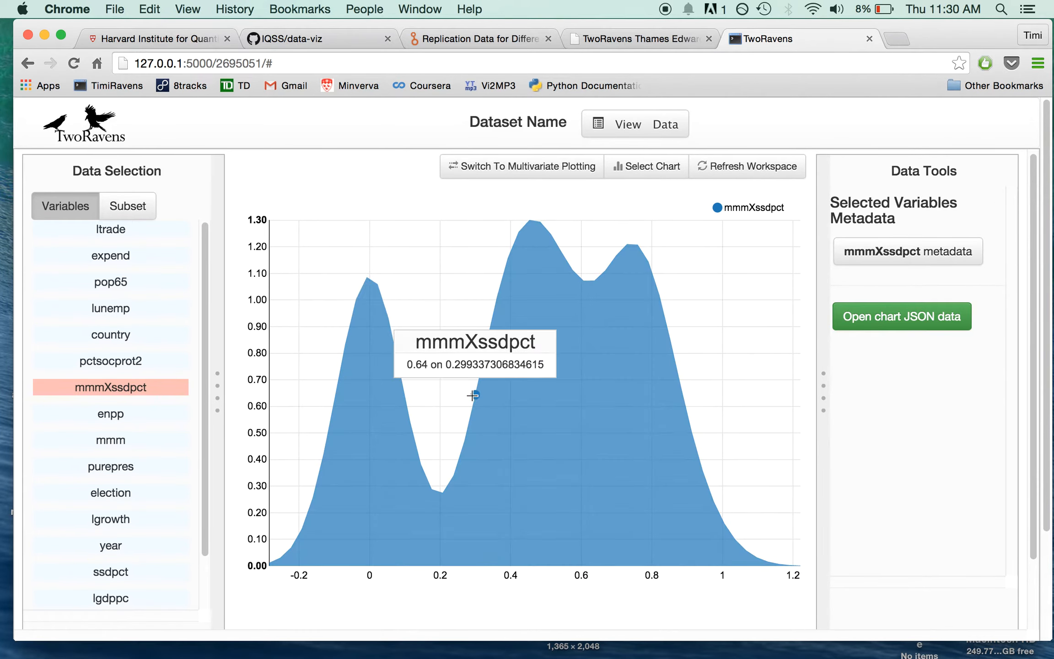
Add the pctsocprot2 variable and plot it together with mmmXssdpct as a line density chart
left_click(128, 362)
left_click(421, 265)
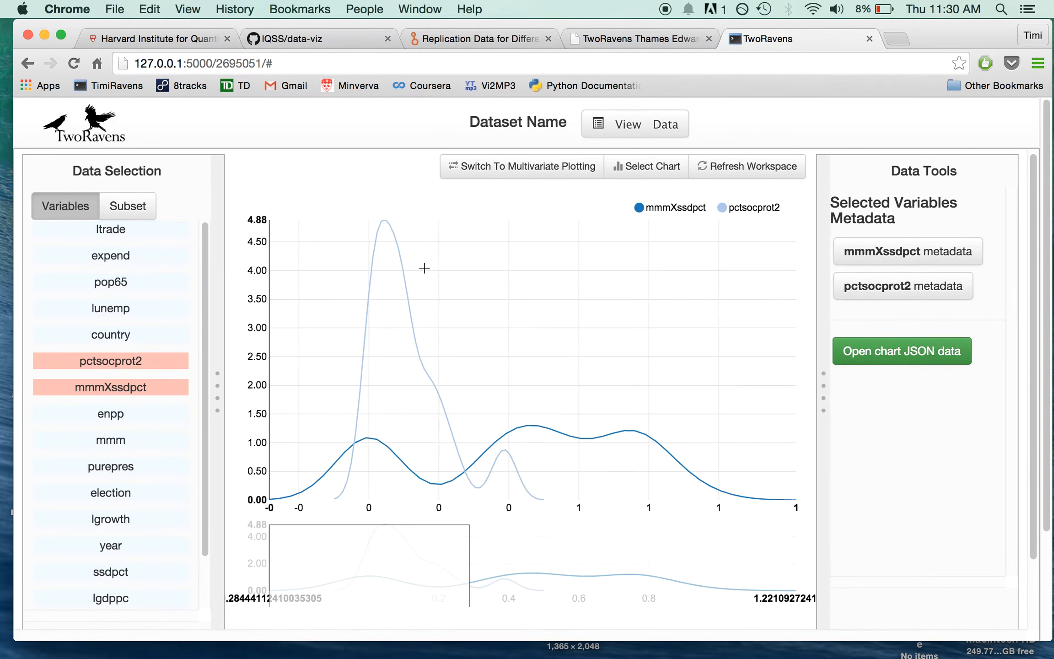
Refresh the workspace and plot the mmm variable as a bar chart
left_click(762, 170)
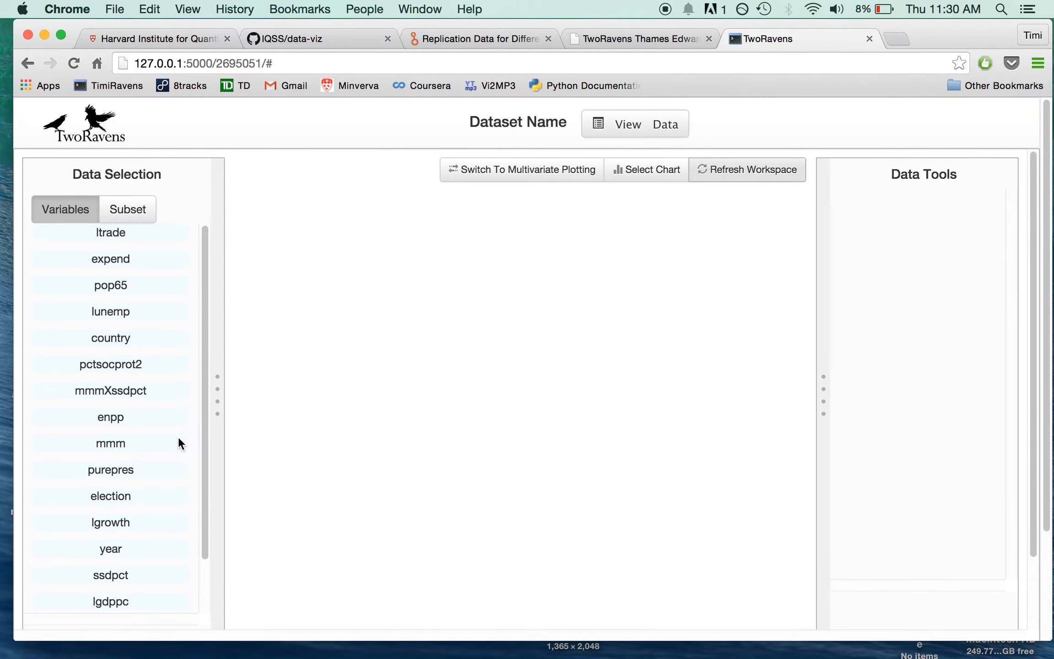
left_click(167, 453)
left_click(338, 270)
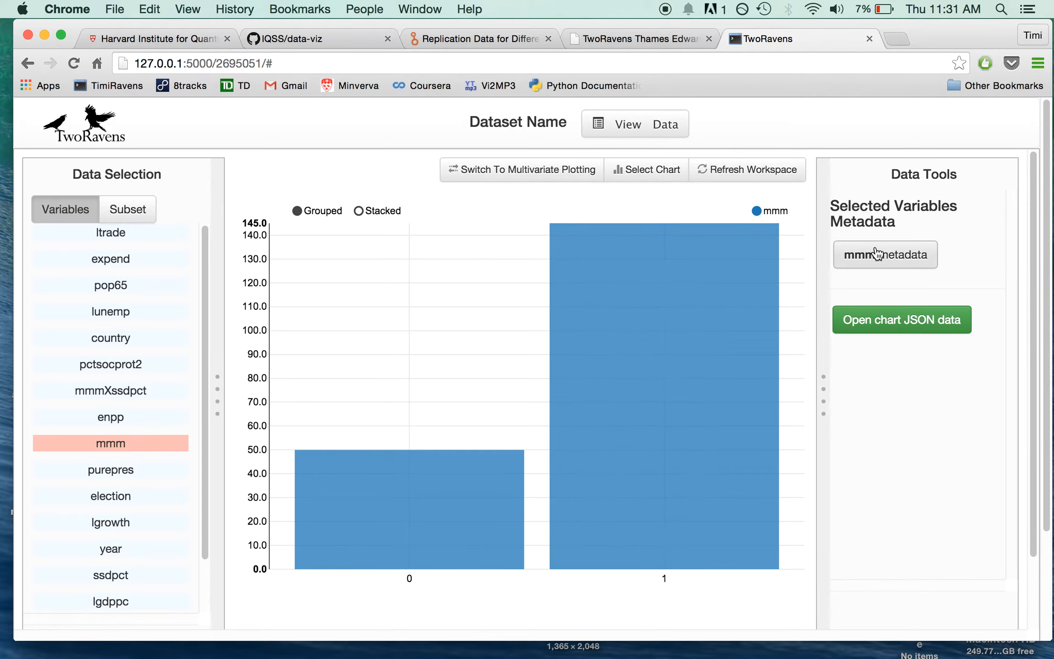
Examine the mmm variable's metadata and the chart's JSON data, closing each view when done
left_click(864, 261)
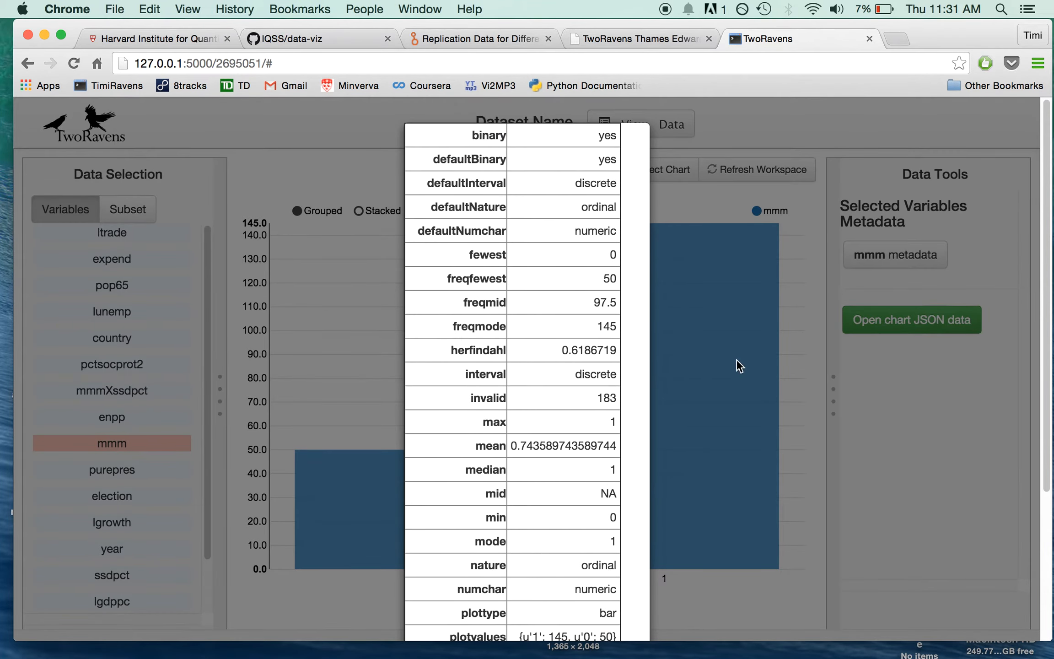
left_click(867, 368)
left_click(878, 328)
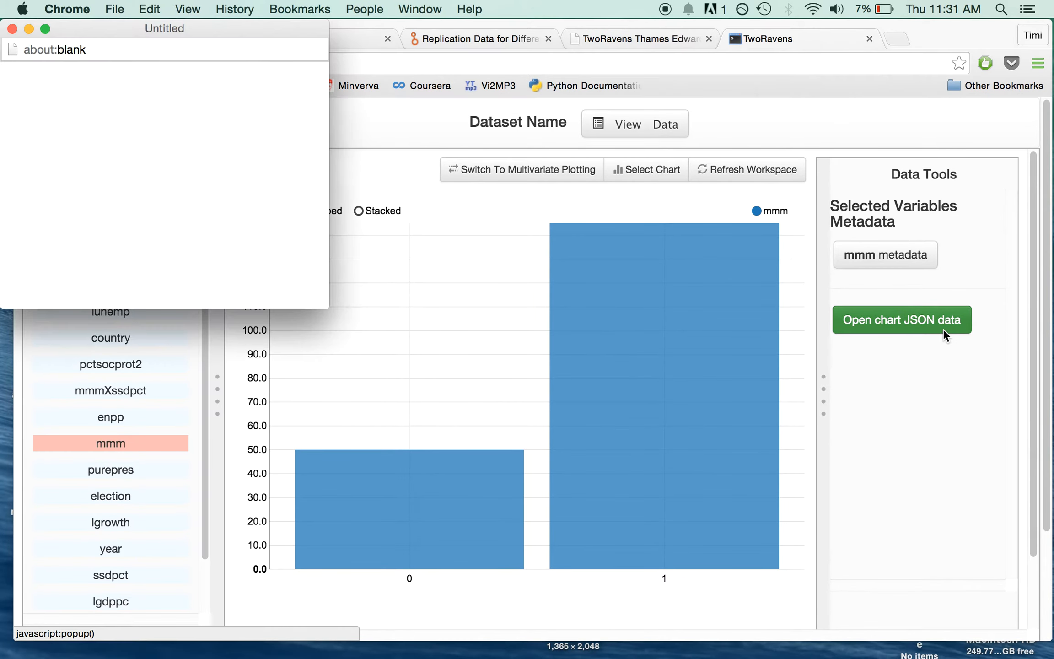
left_click_drag(327, 306, 357, 328)
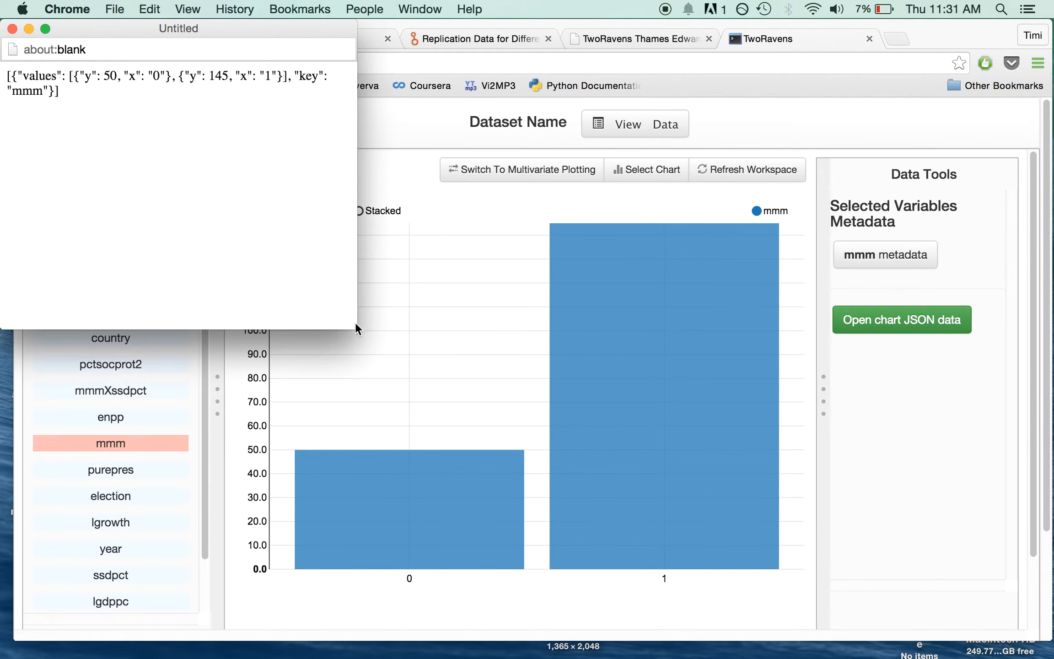
left_click(12, 29)
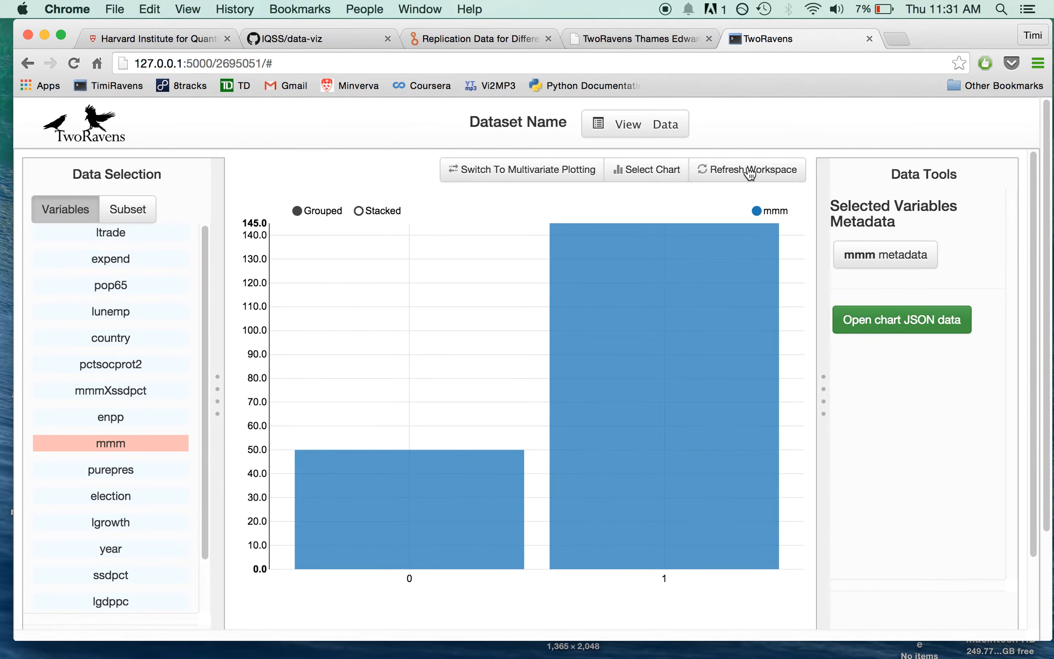
Switch to multivariate plotting, agreeing to abandon the current workspace
left_click(549, 177)
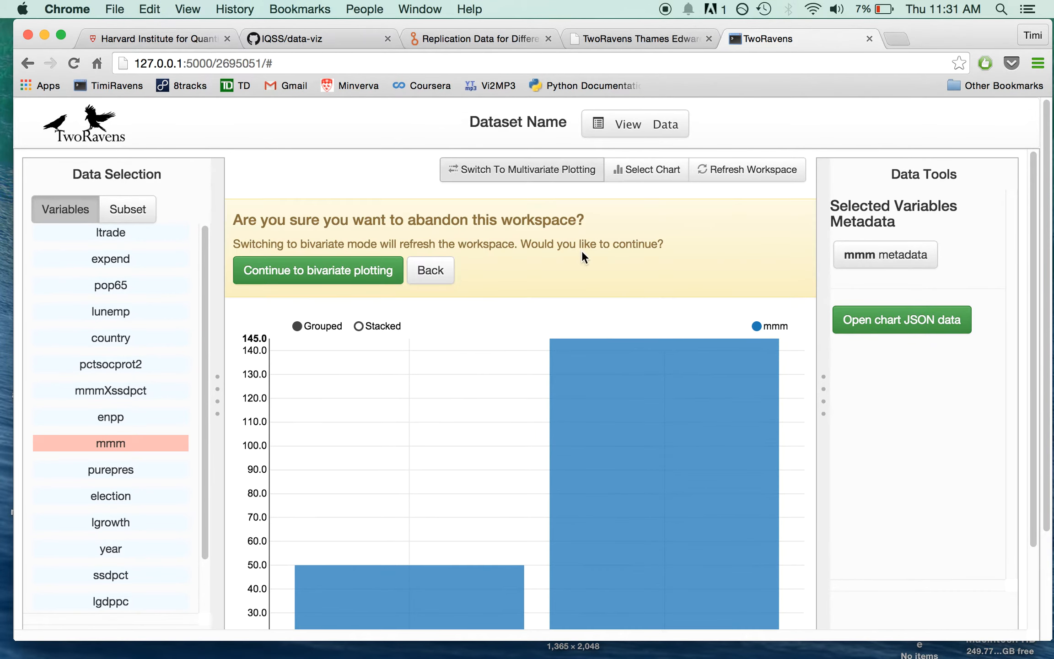
left_click(390, 277)
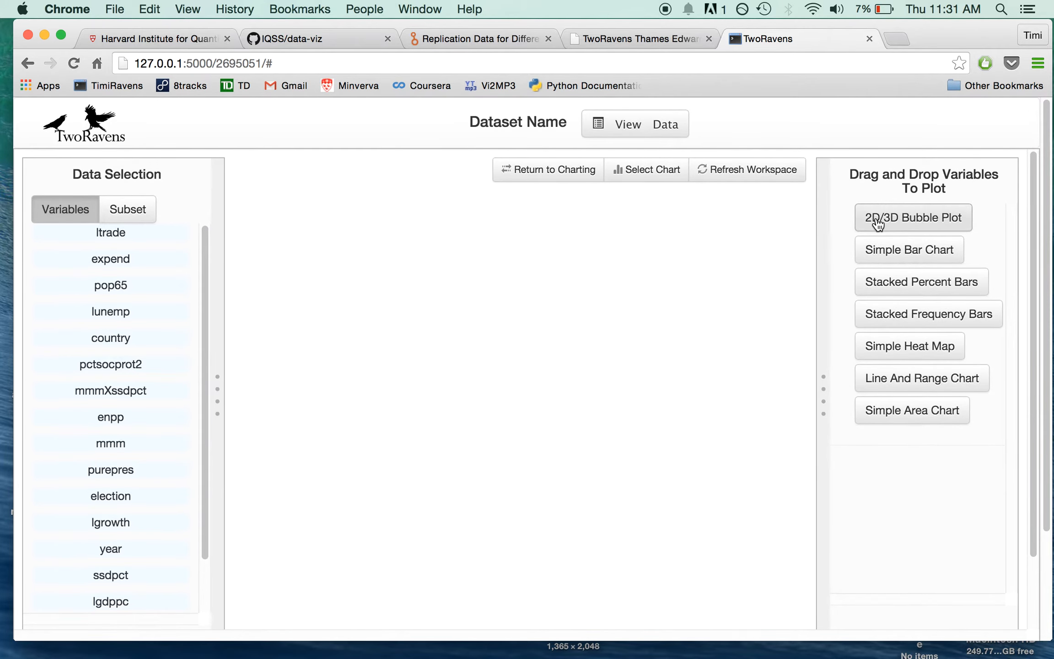
mouse_move(92, 280)
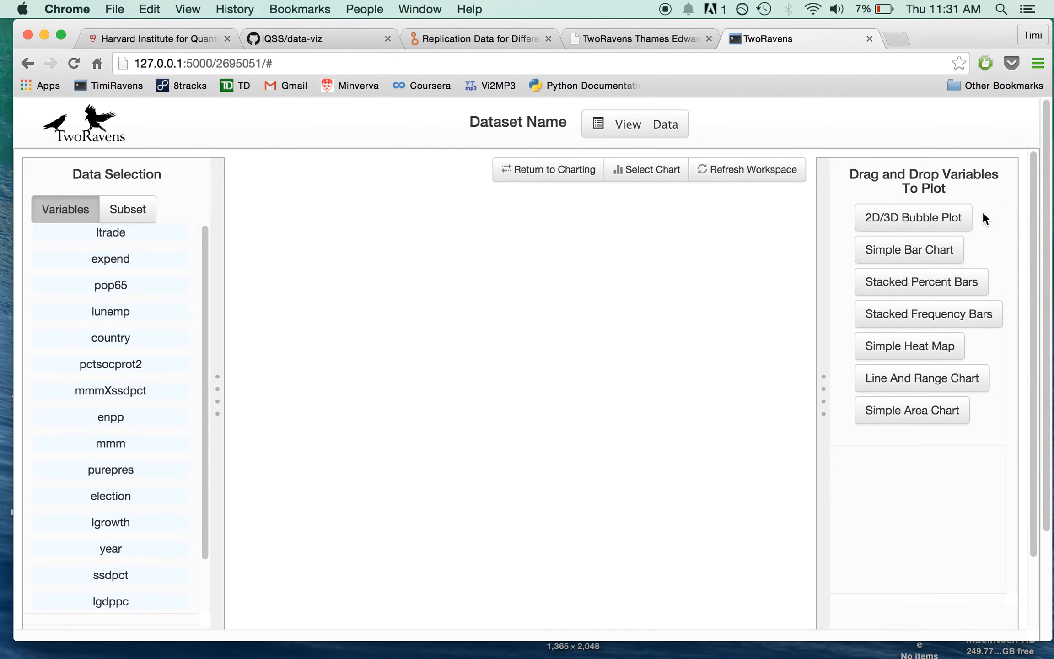
Render a 2D bubble plot with lunemp on the X axis and pctsocprot2 on the Y axis
left_click(950, 220)
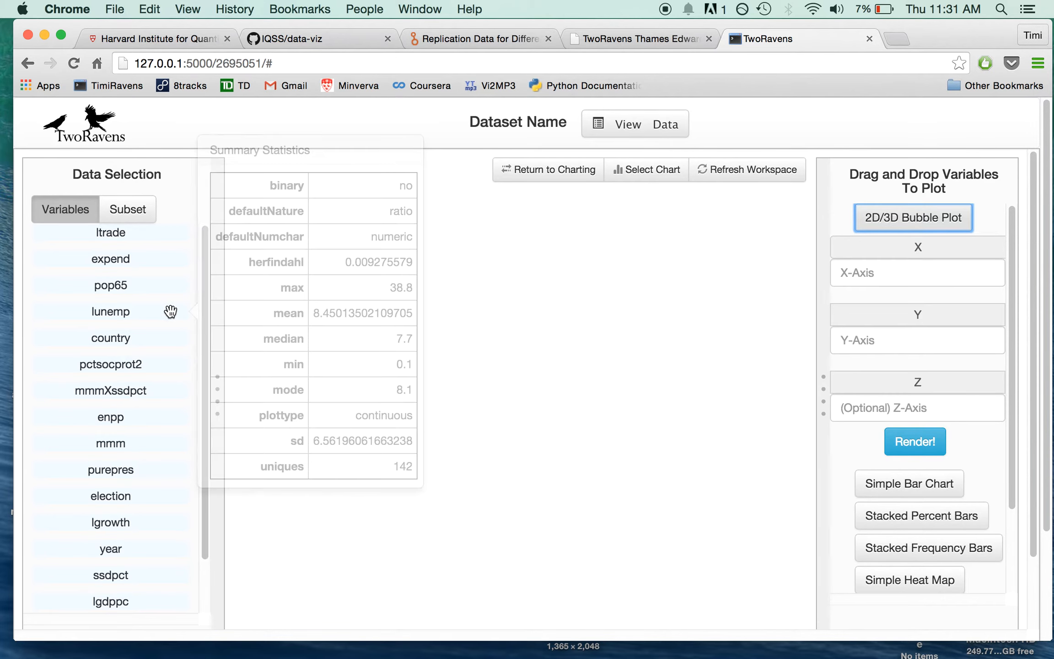
left_click_drag(161, 308, 974, 277)
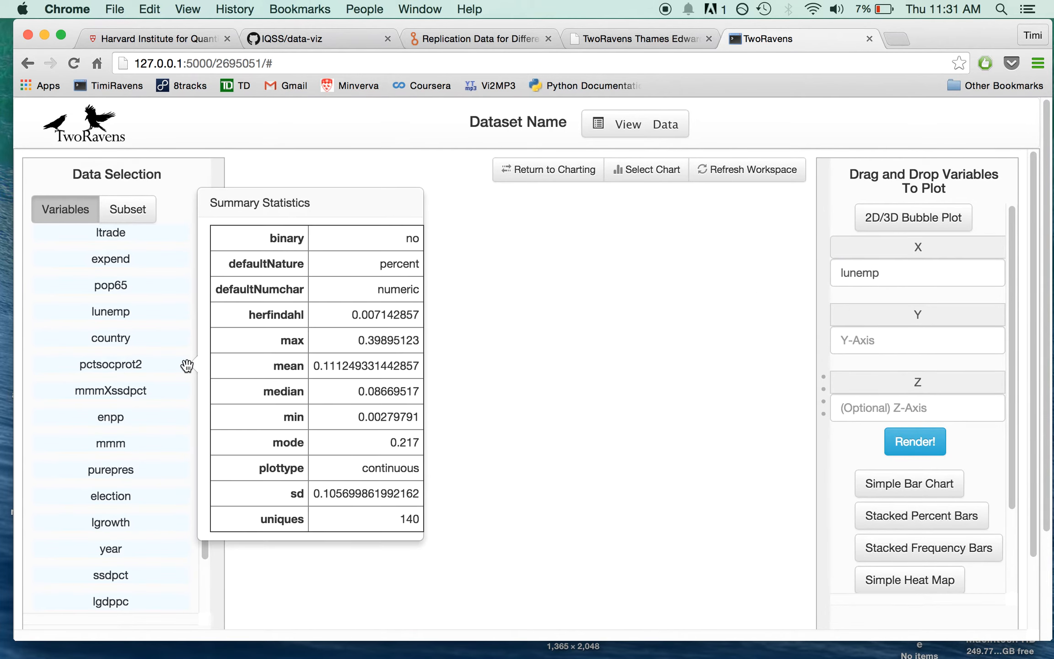
mouse_move(119, 368)
left_click_drag(119, 368, 973, 343)
left_click(927, 440)
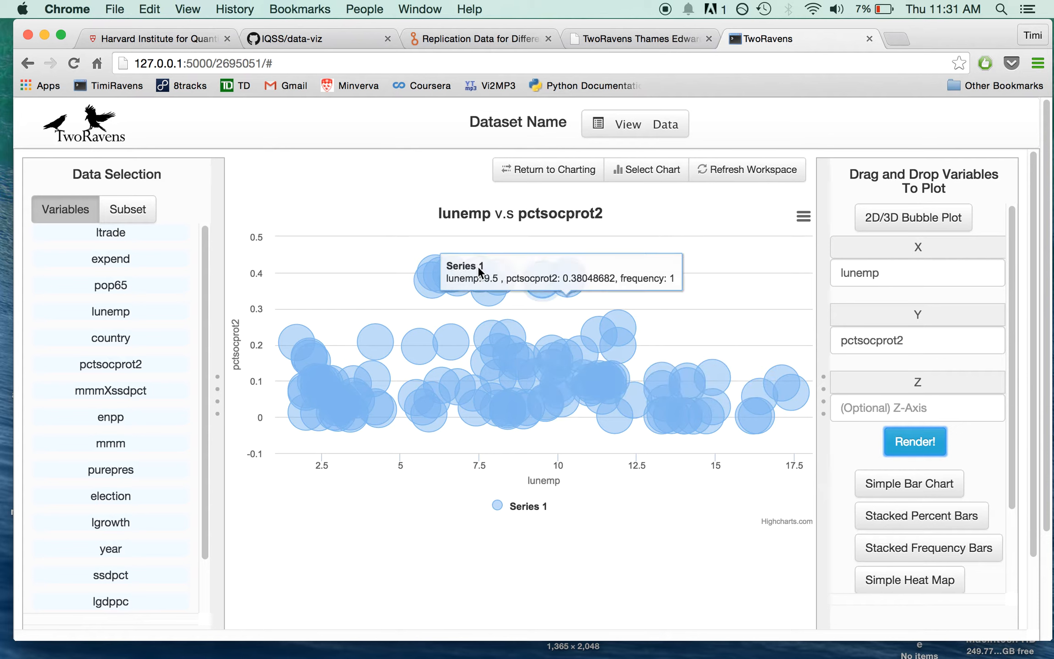
Zoom into the middle region of the bubble plot and check the chart's options menu
left_click_drag(335, 294, 644, 366)
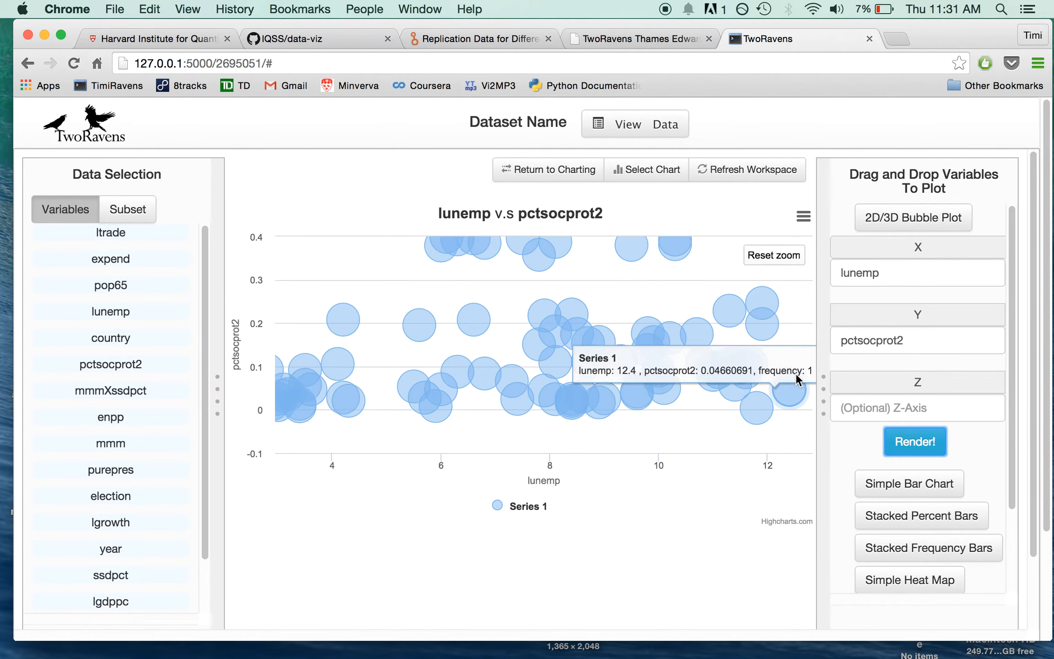
left_click(801, 219)
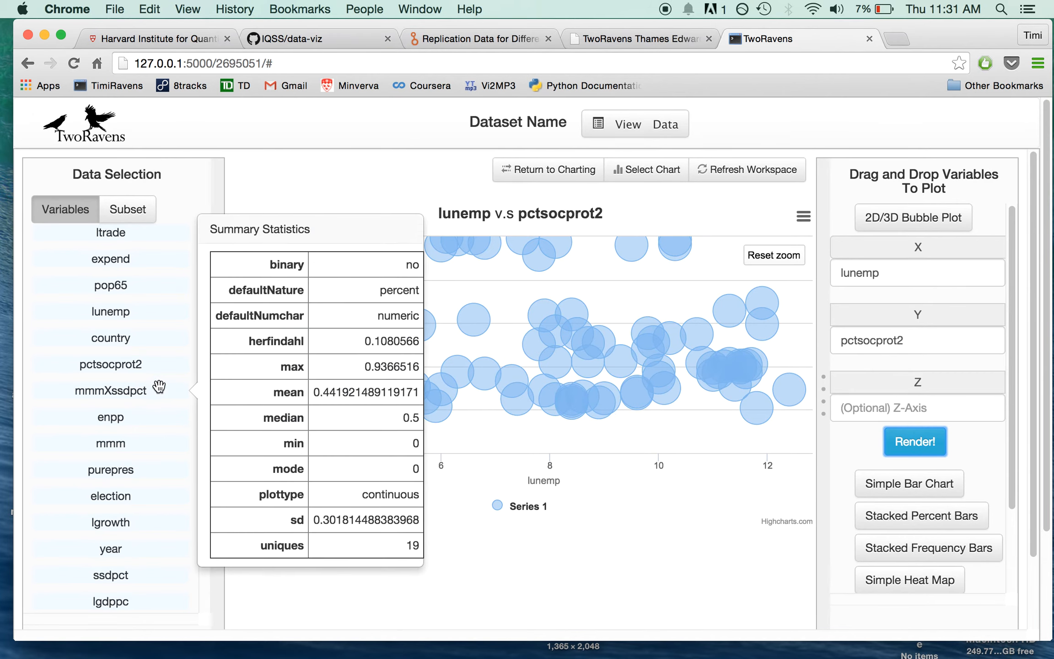
Add lgrowth as the Z variable, render the 3D bubble plot and rotate it, closing the bubble plot settings when done
left_click_drag(129, 519, 931, 411)
left_click(915, 442)
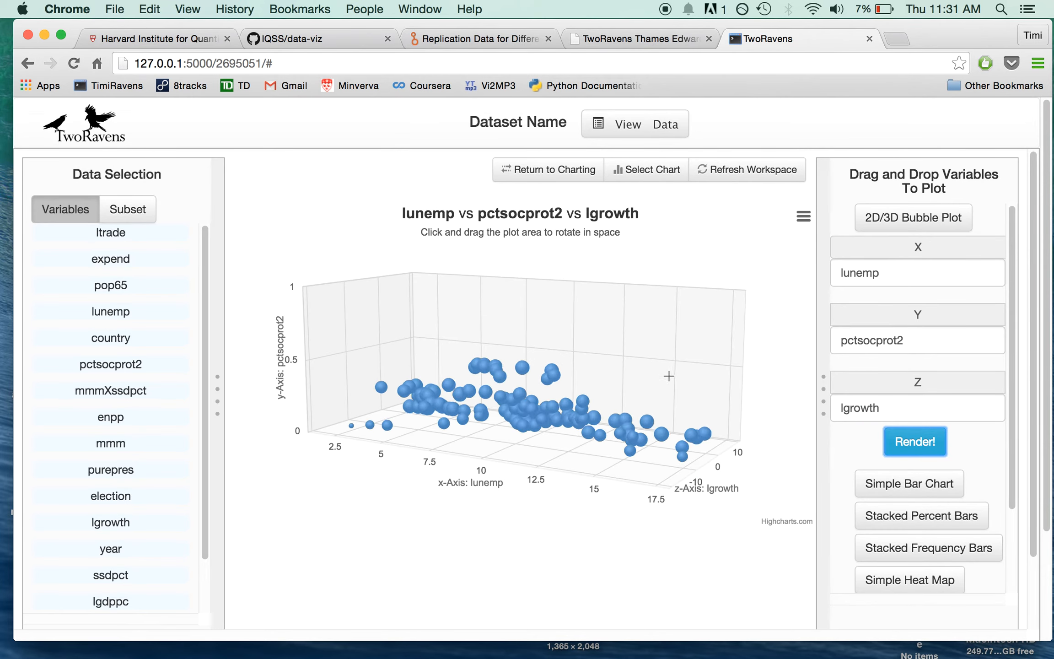
left_click_drag(545, 297, 641, 256)
left_click(913, 217)
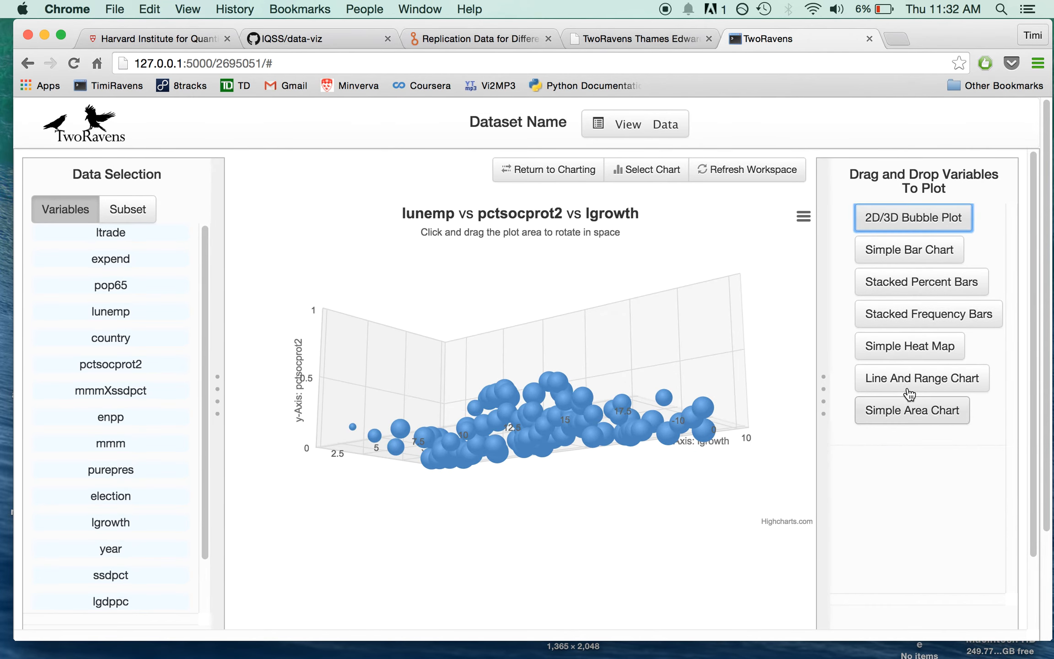
Render a line and range chart with country on the X axis and lgrowth on the Y axis
left_click(904, 386)
scroll(898, 377, "down", 1)
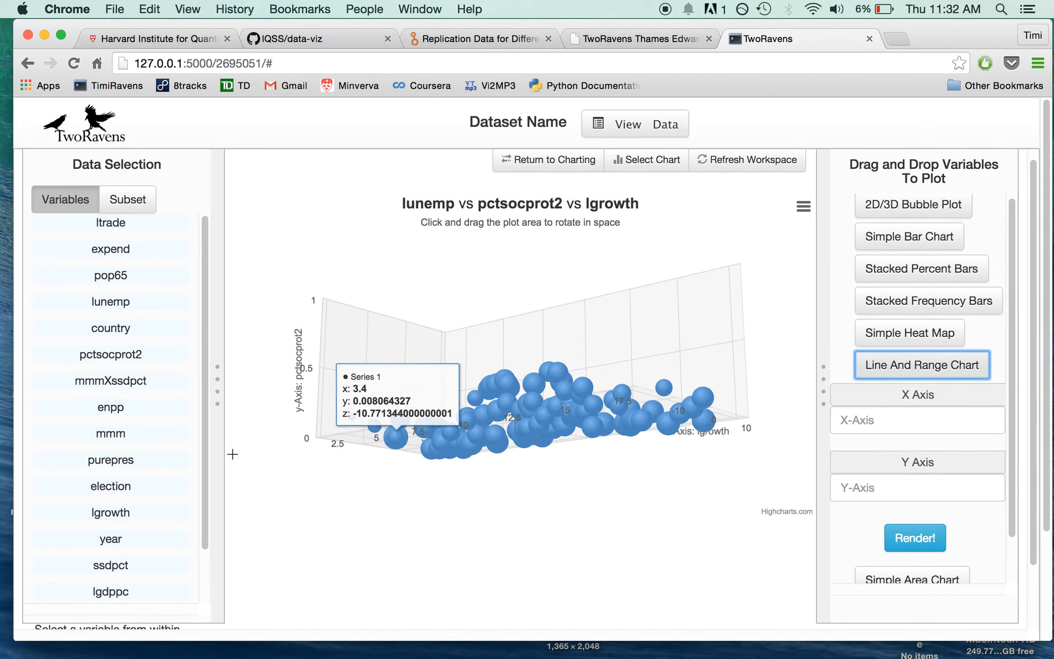
left_click_drag(180, 327, 942, 417)
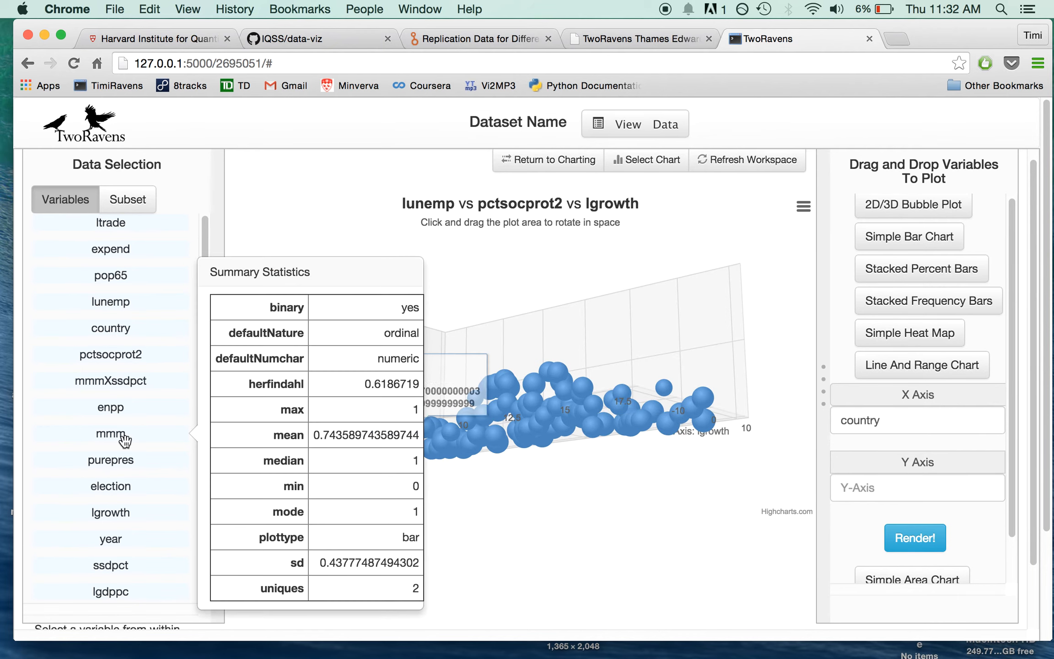
left_click_drag(128, 507, 943, 494)
left_click(934, 540)
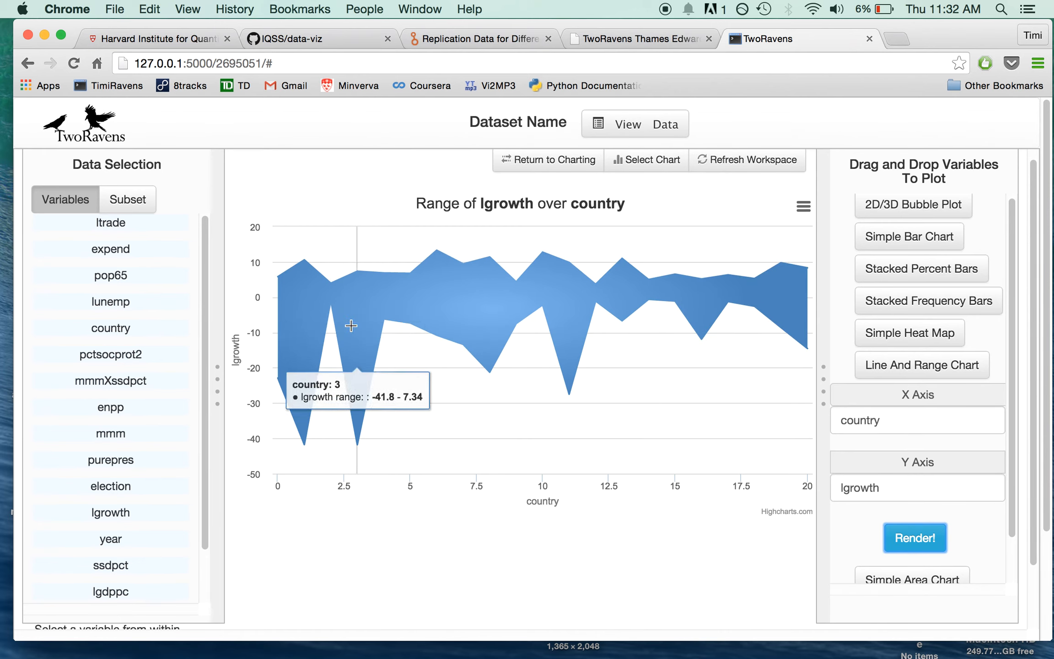
Zoom into the range chart around countries 8 to 13 and collapse the line and range chart settings
left_click_drag(637, 361, 480, 375)
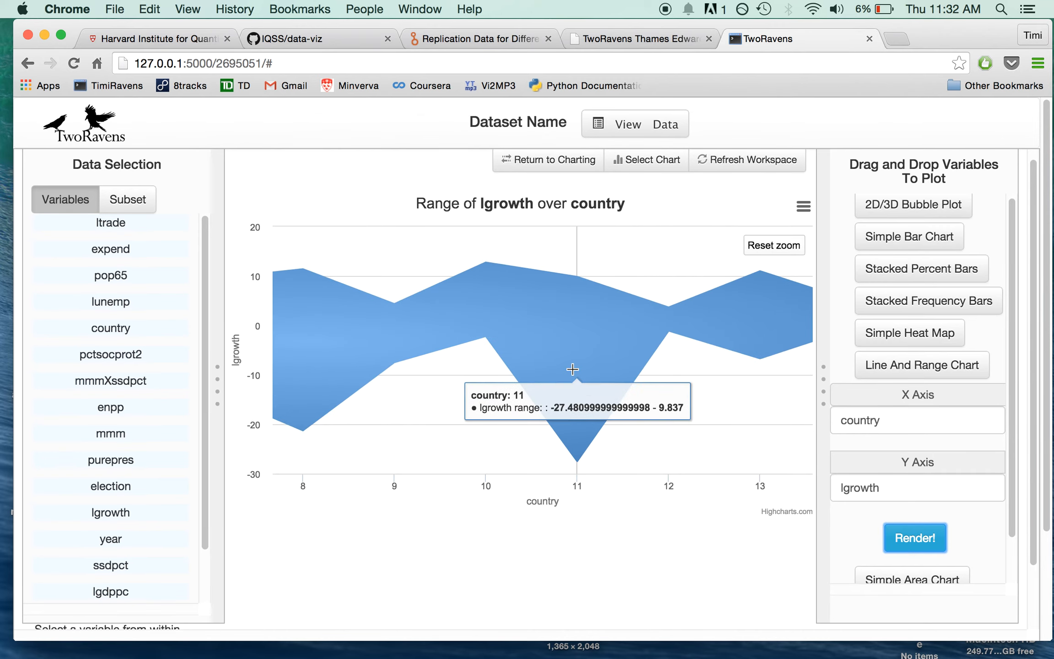
left_click(896, 364)
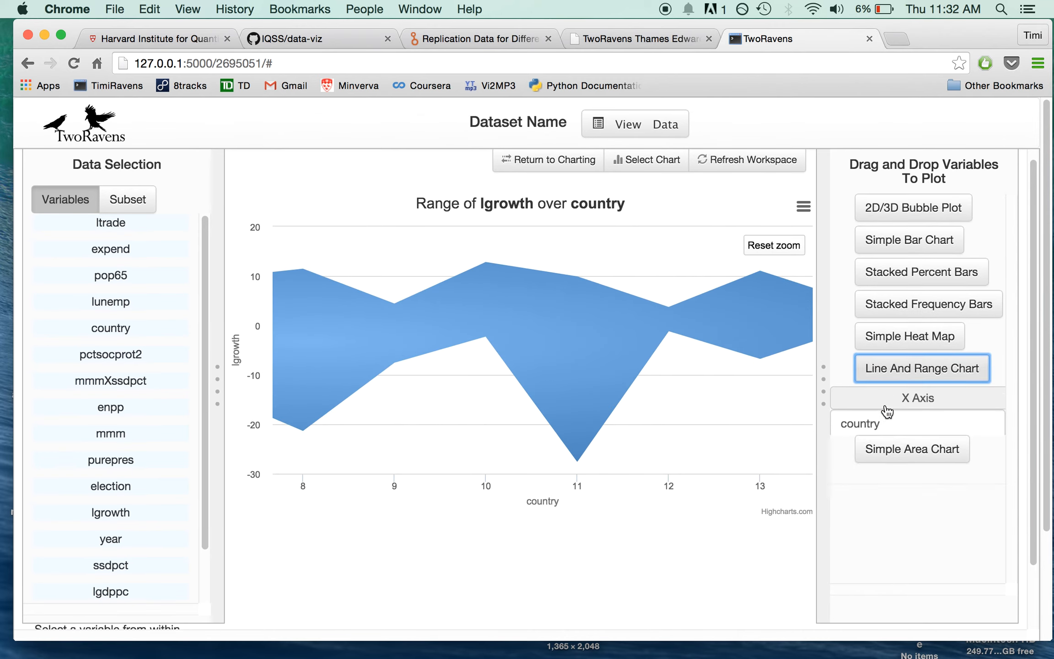